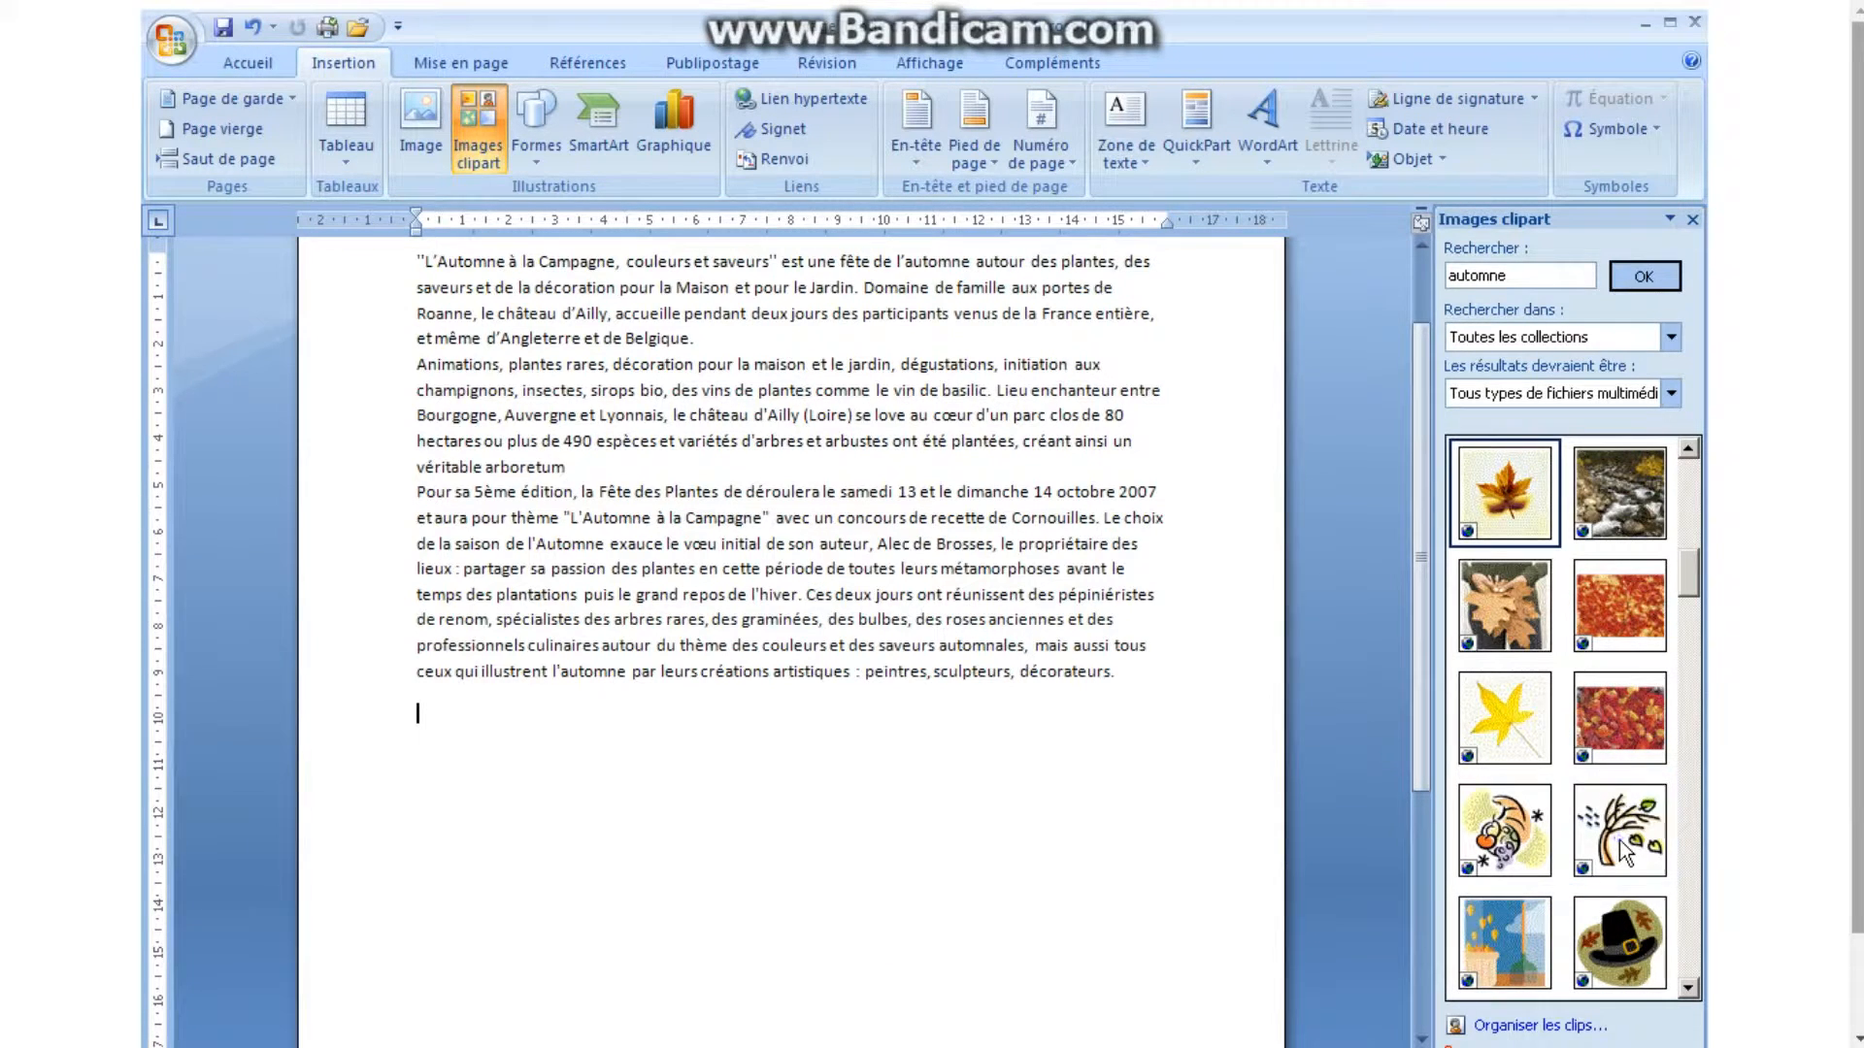
Step: Insert the windblown tree clip art and move it to the start of the first paragraph
{"action": "mouse_move", "coordinate": [1626, 852]}
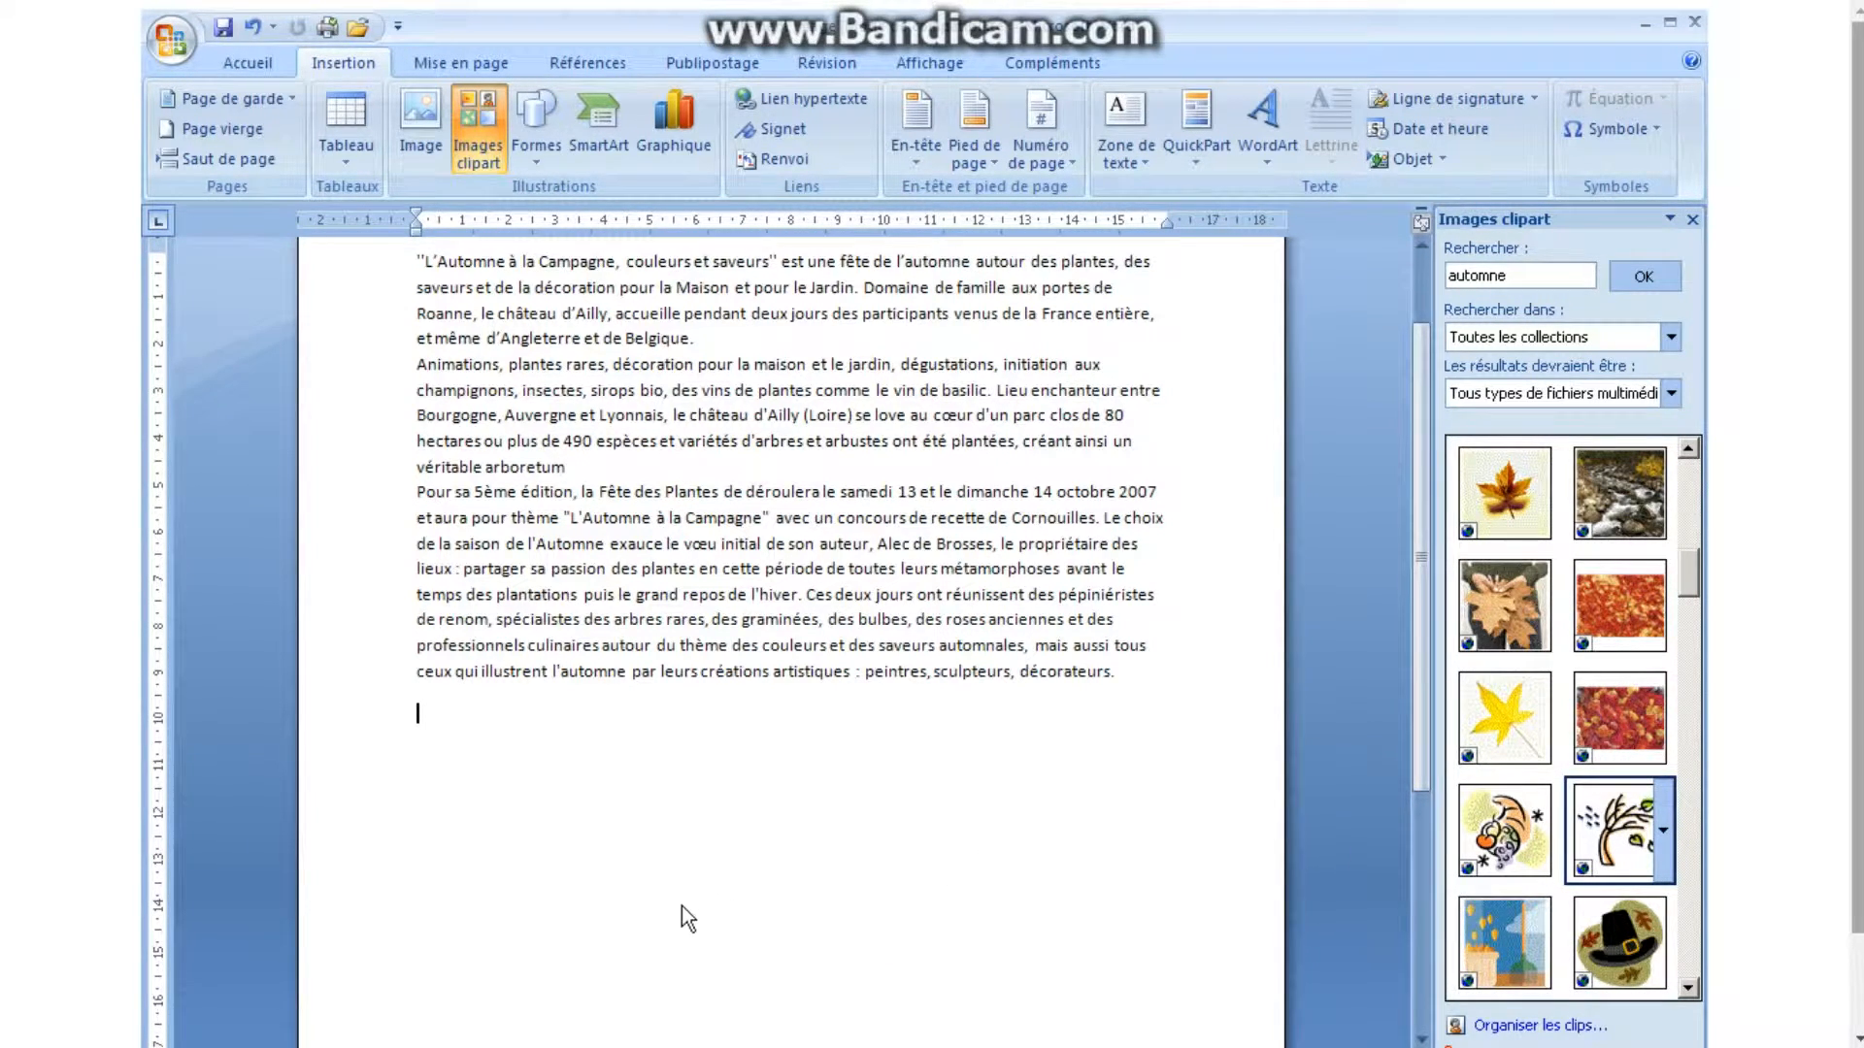
{"action": "left_click_drag", "start_coordinate": [656, 887], "coordinate": [382, 294]}
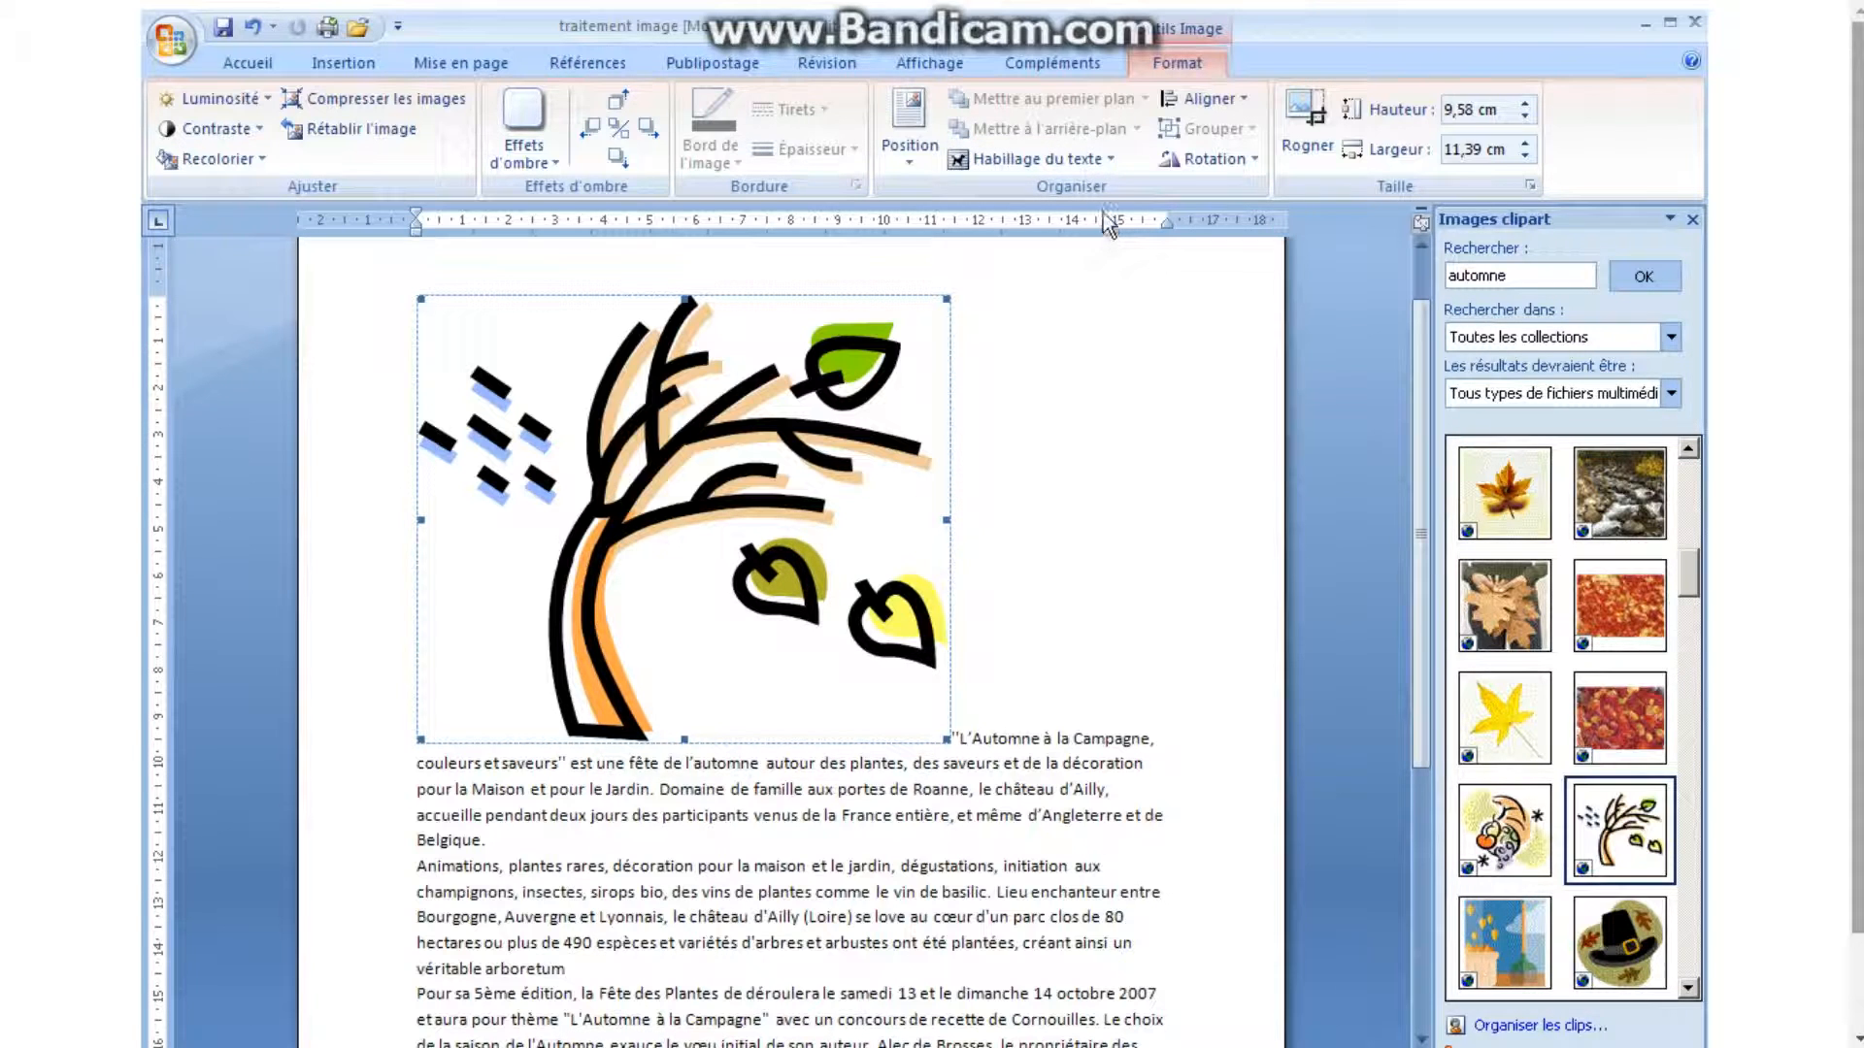
Step: Apply square (Carré) text wrapping to the tree image and shrink it proportionally to about 6.6 cm high by 7.84 cm wide
{"action": "left_click", "coordinate": [1107, 157]}
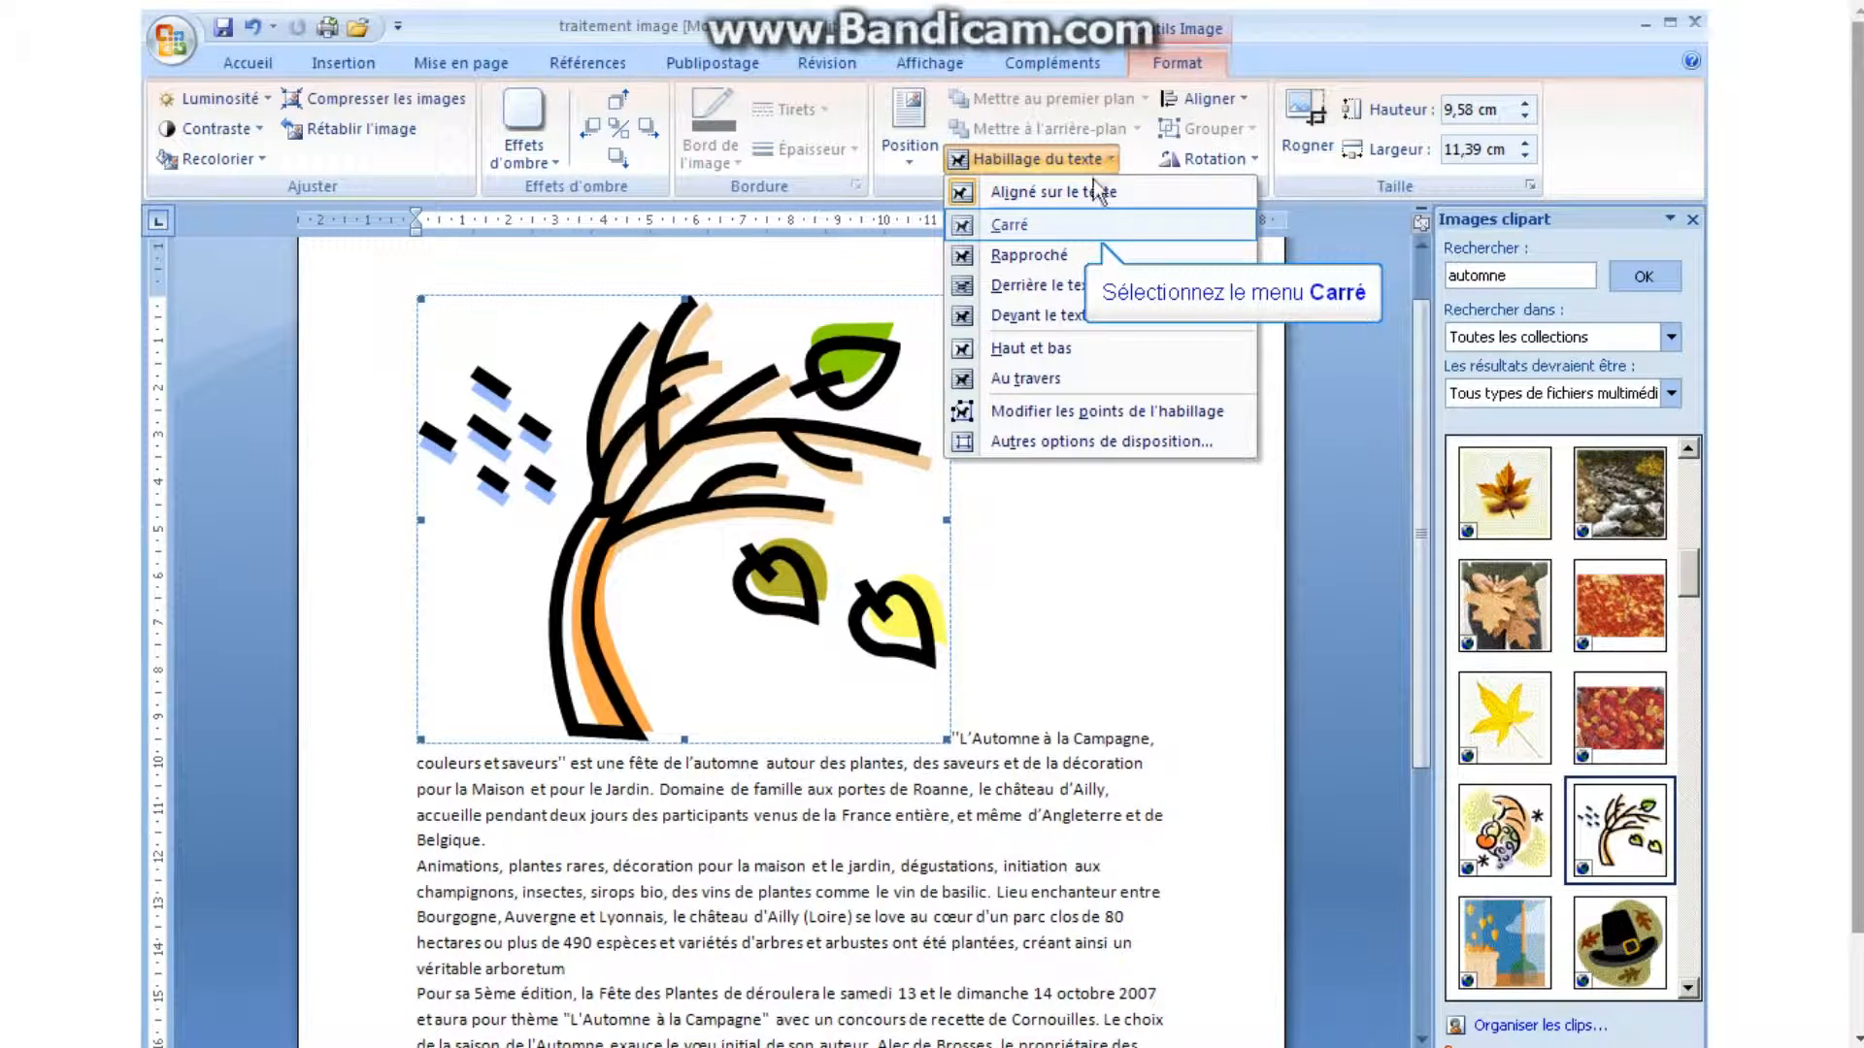
{"action": "left_click", "coordinate": [1091, 230]}
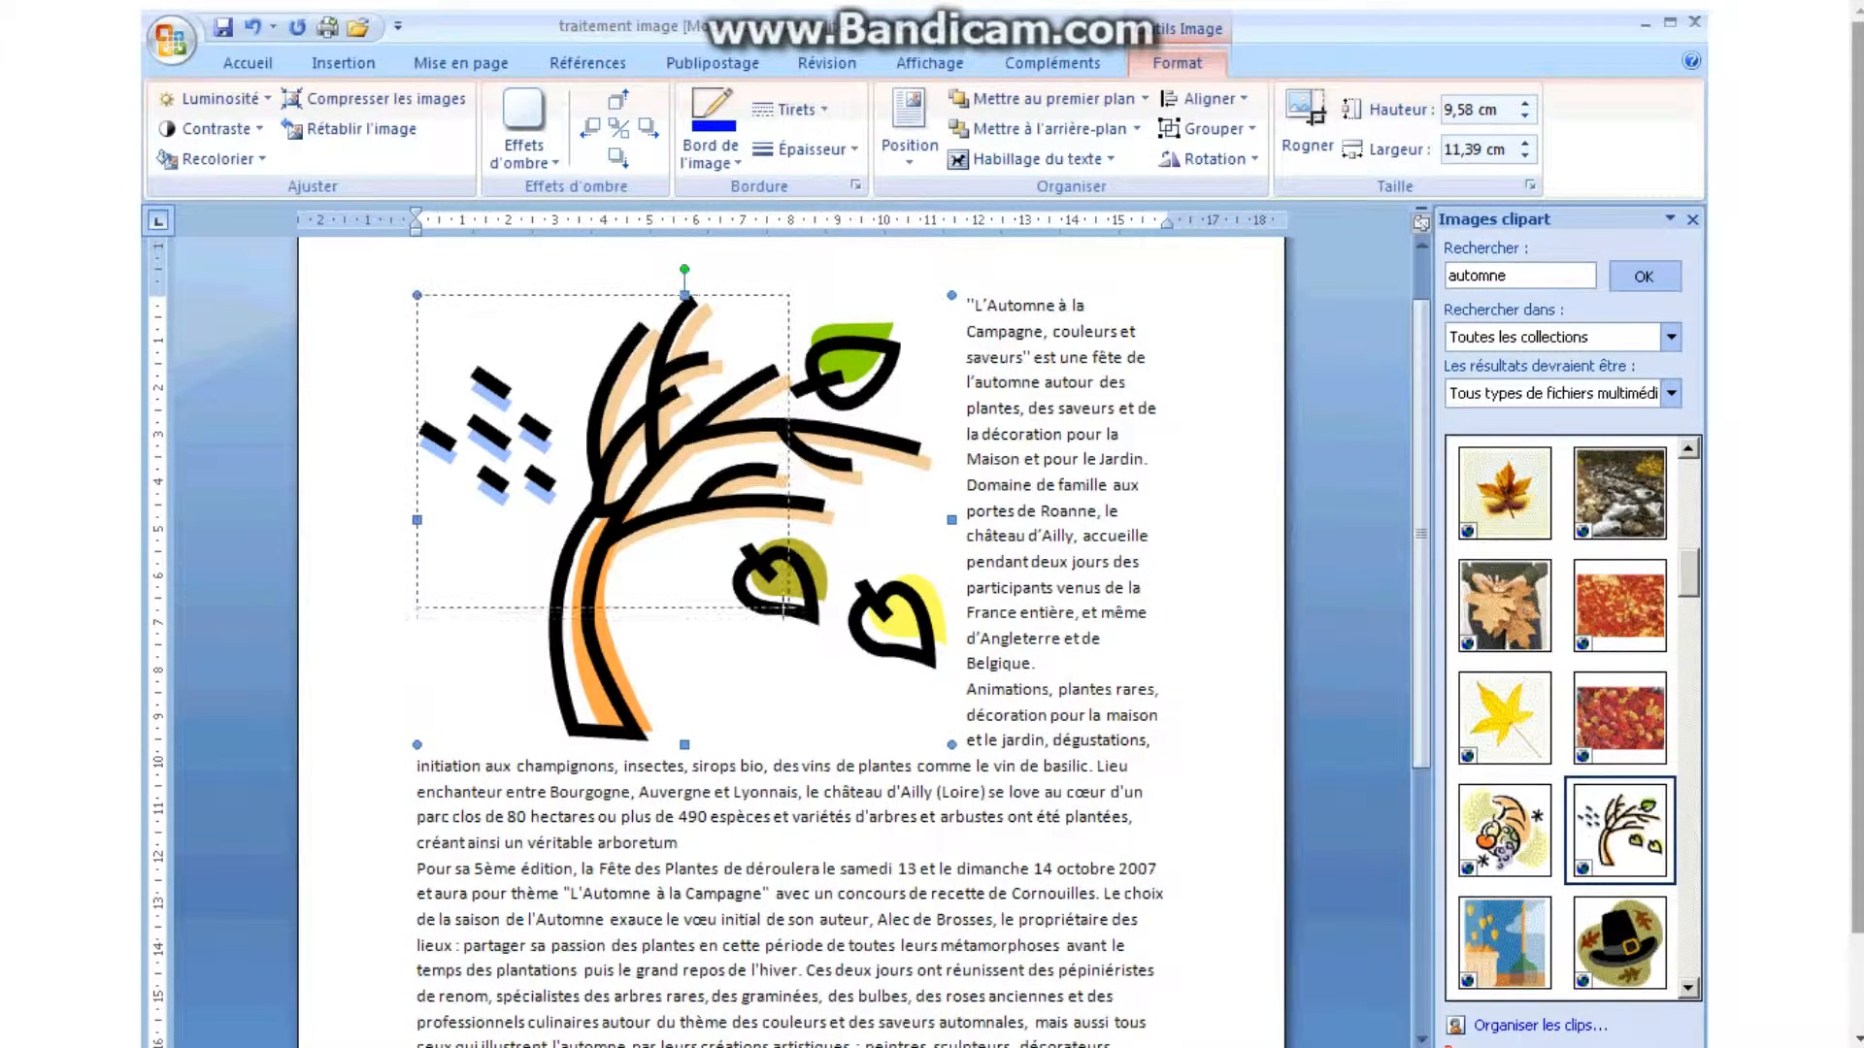
{"action": "left_click_drag", "start_coordinate": [782, 604], "coordinate": [784, 605]}
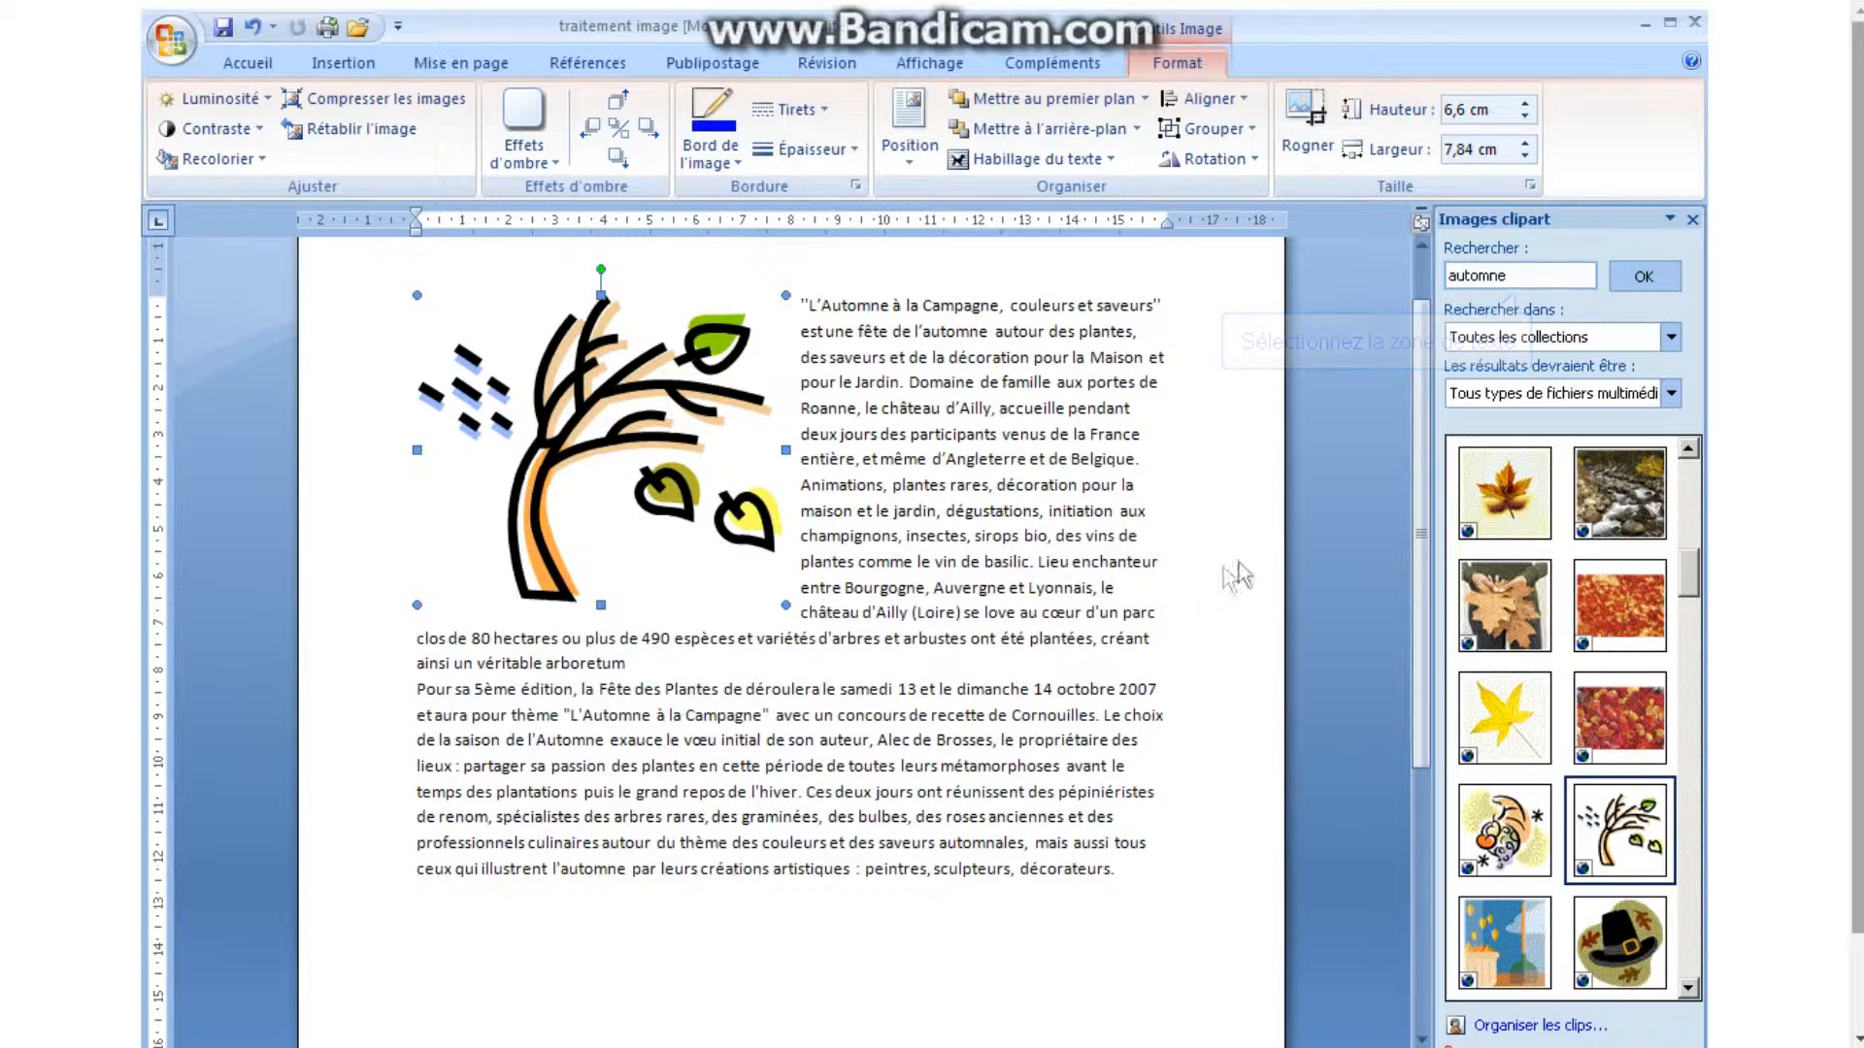
Step: Search the clip art collections for "dauphin" in place of the previous keyword
{"action": "left_click", "coordinate": [1517, 278]}
{"action": "key", "text": "BackSpace"}
{"action": "key", "text": "BackSpace"}
{"action": "key", "text": "BackSpace"}
{"action": "key", "text": "BackSpace"}
{"action": "key", "text": "BackSpace"}
{"action": "key", "text": "BackSpace"}
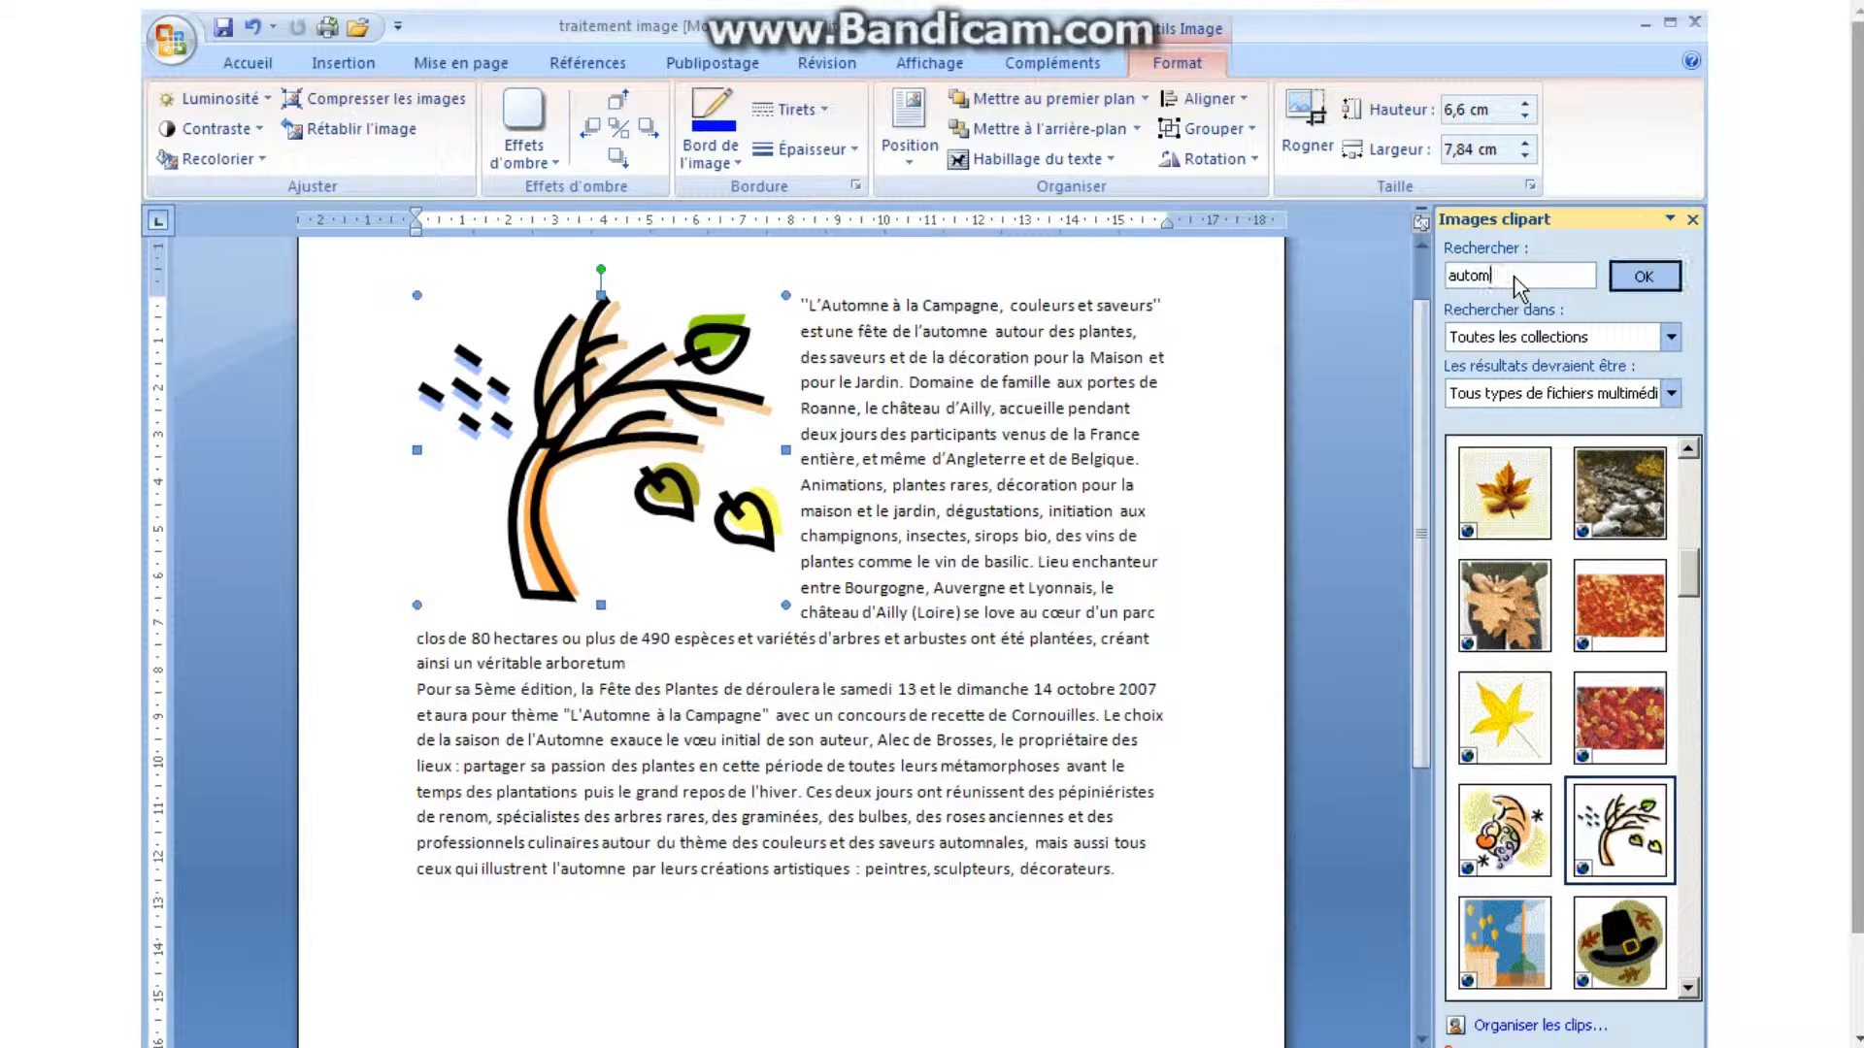
{"action": "key", "text": "BackSpace"}
{"action": "type", "text": "dauphin"}
{"action": "key", "text": "Return"}
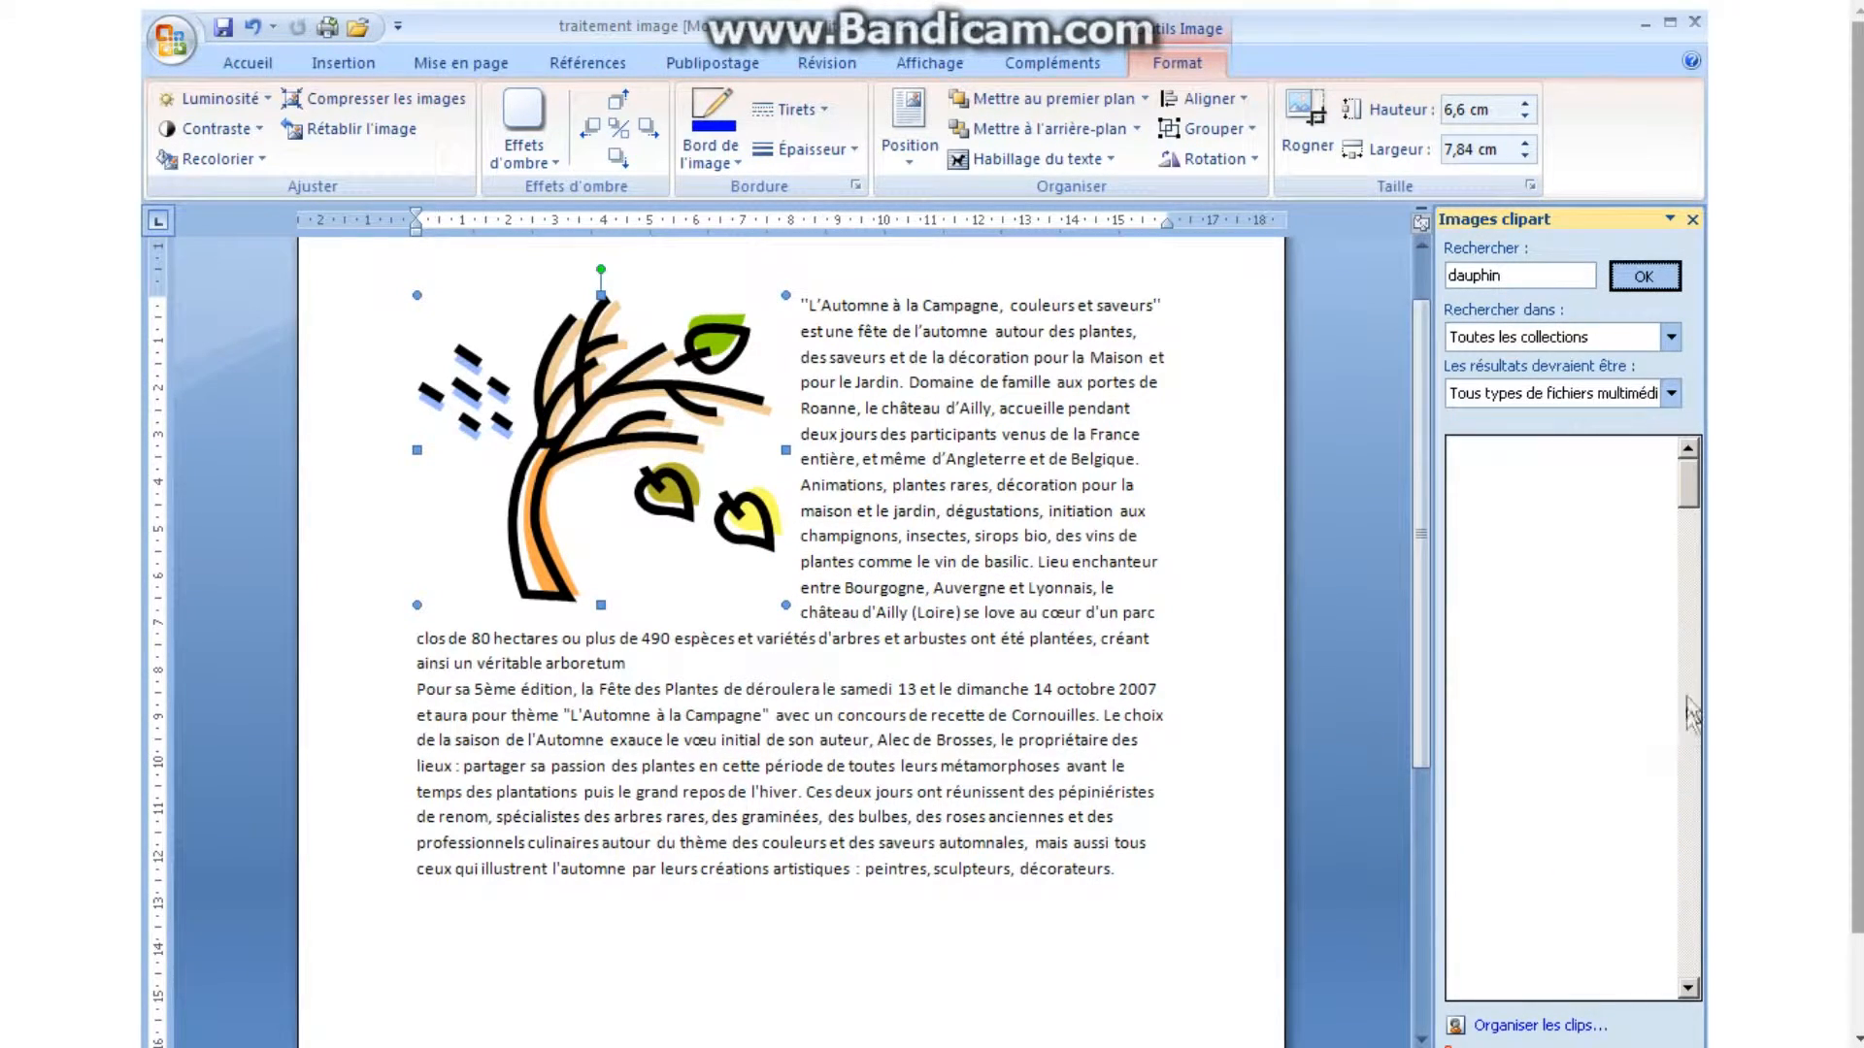
Step: Insert the dolphin clip art with the round blue background and move it to the start of the "Pour sa 5ème édition" paragraph
{"action": "left_click", "coordinate": [1687, 756]}
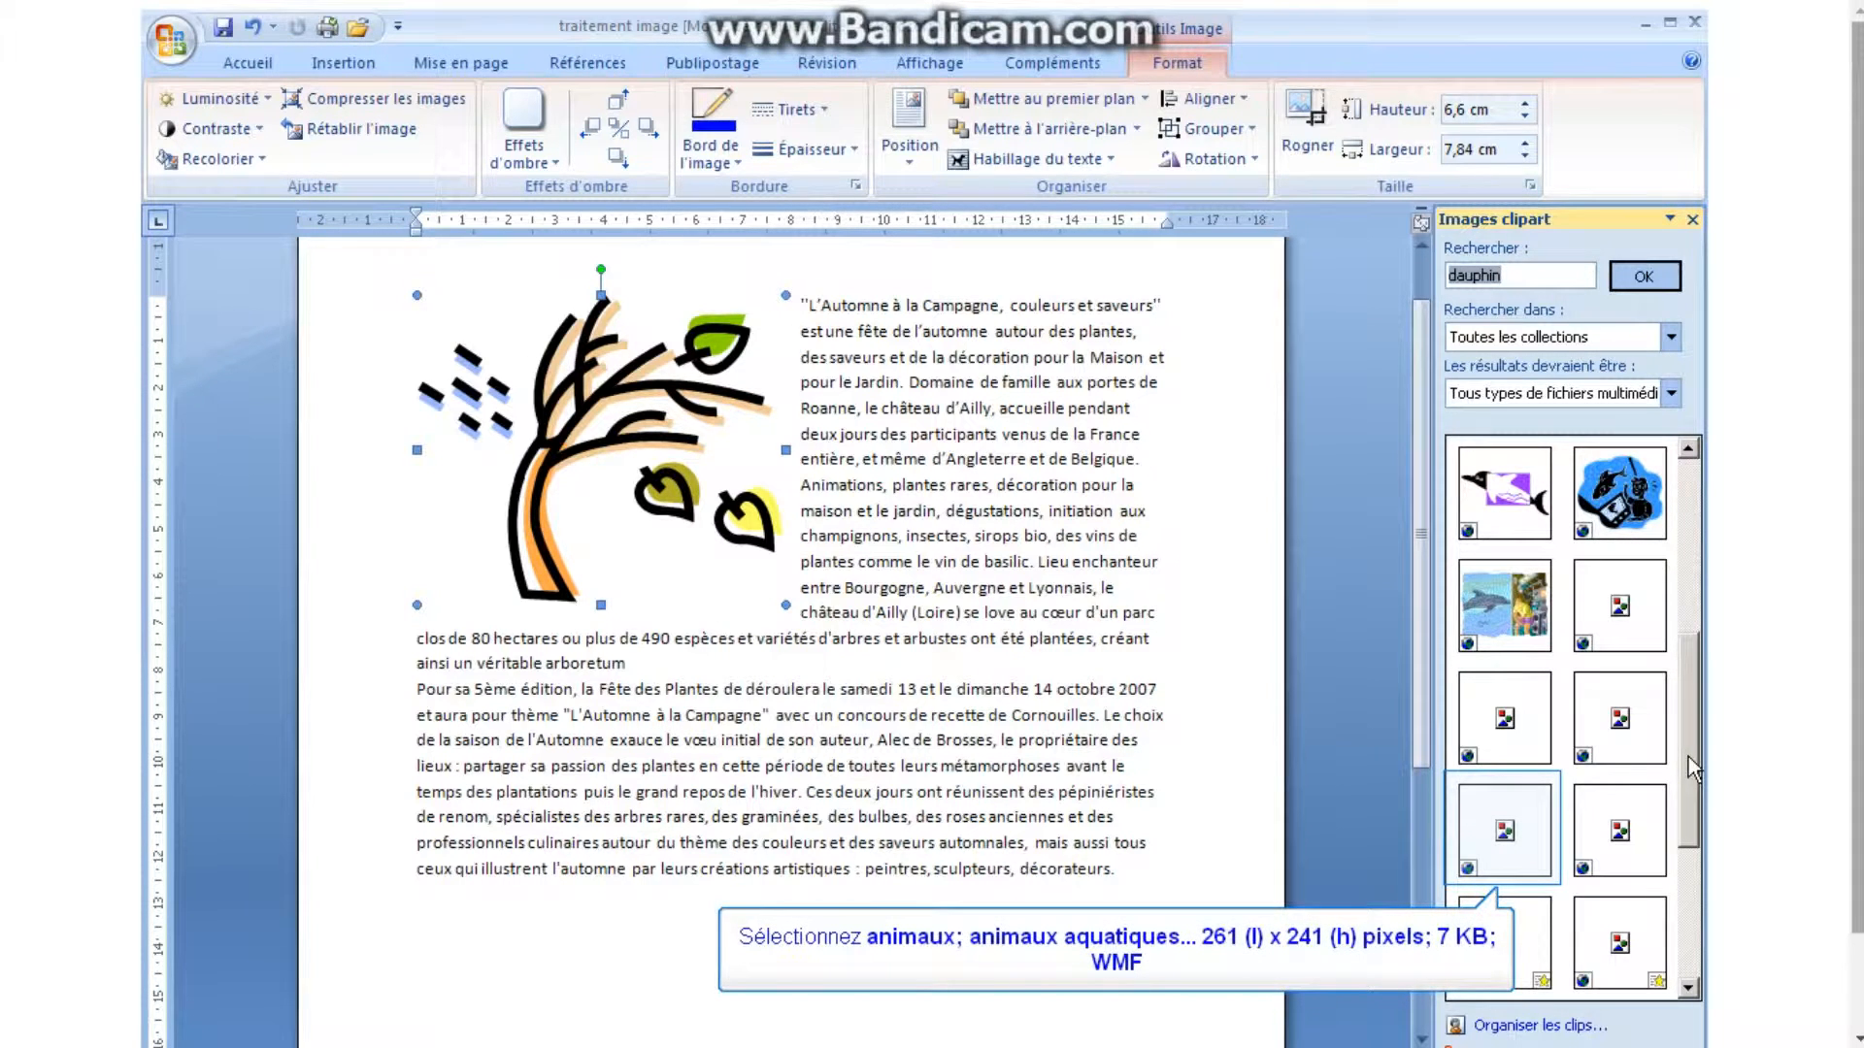
{"action": "left_click", "coordinate": [1553, 836]}
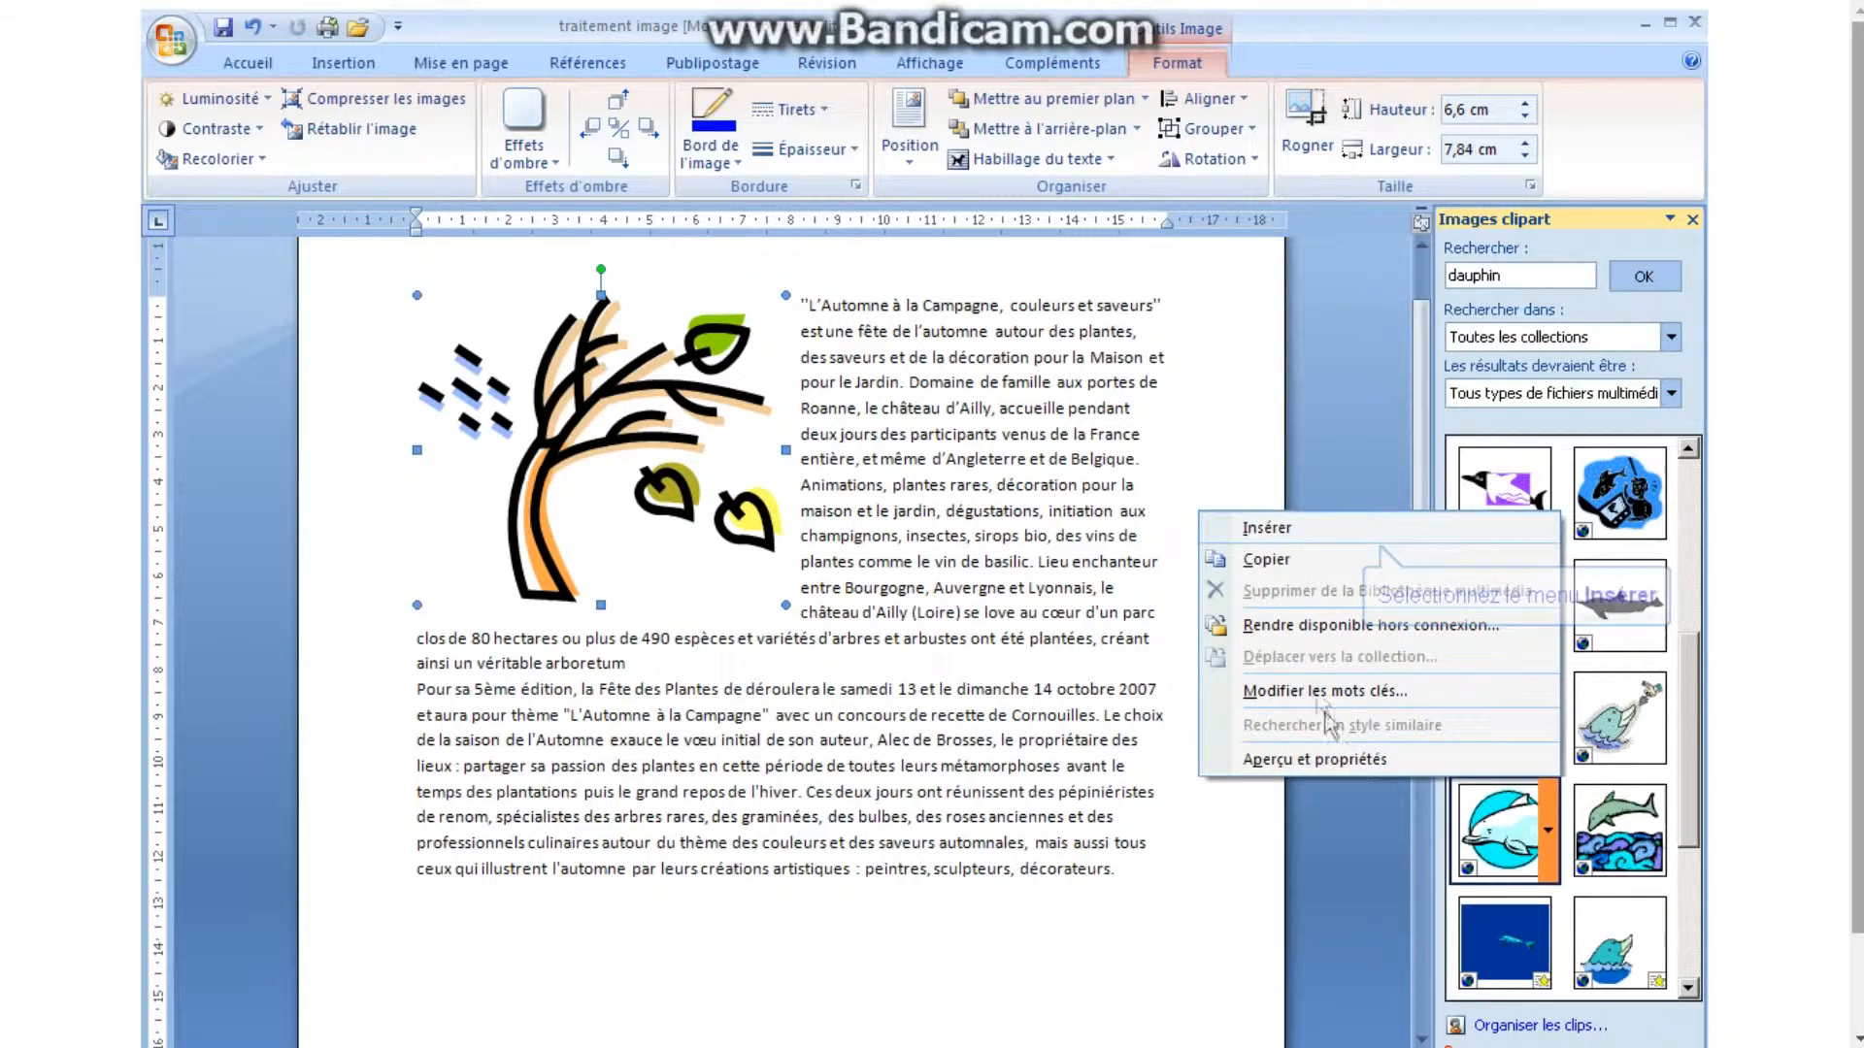
{"action": "left_click", "coordinate": [1290, 526]}
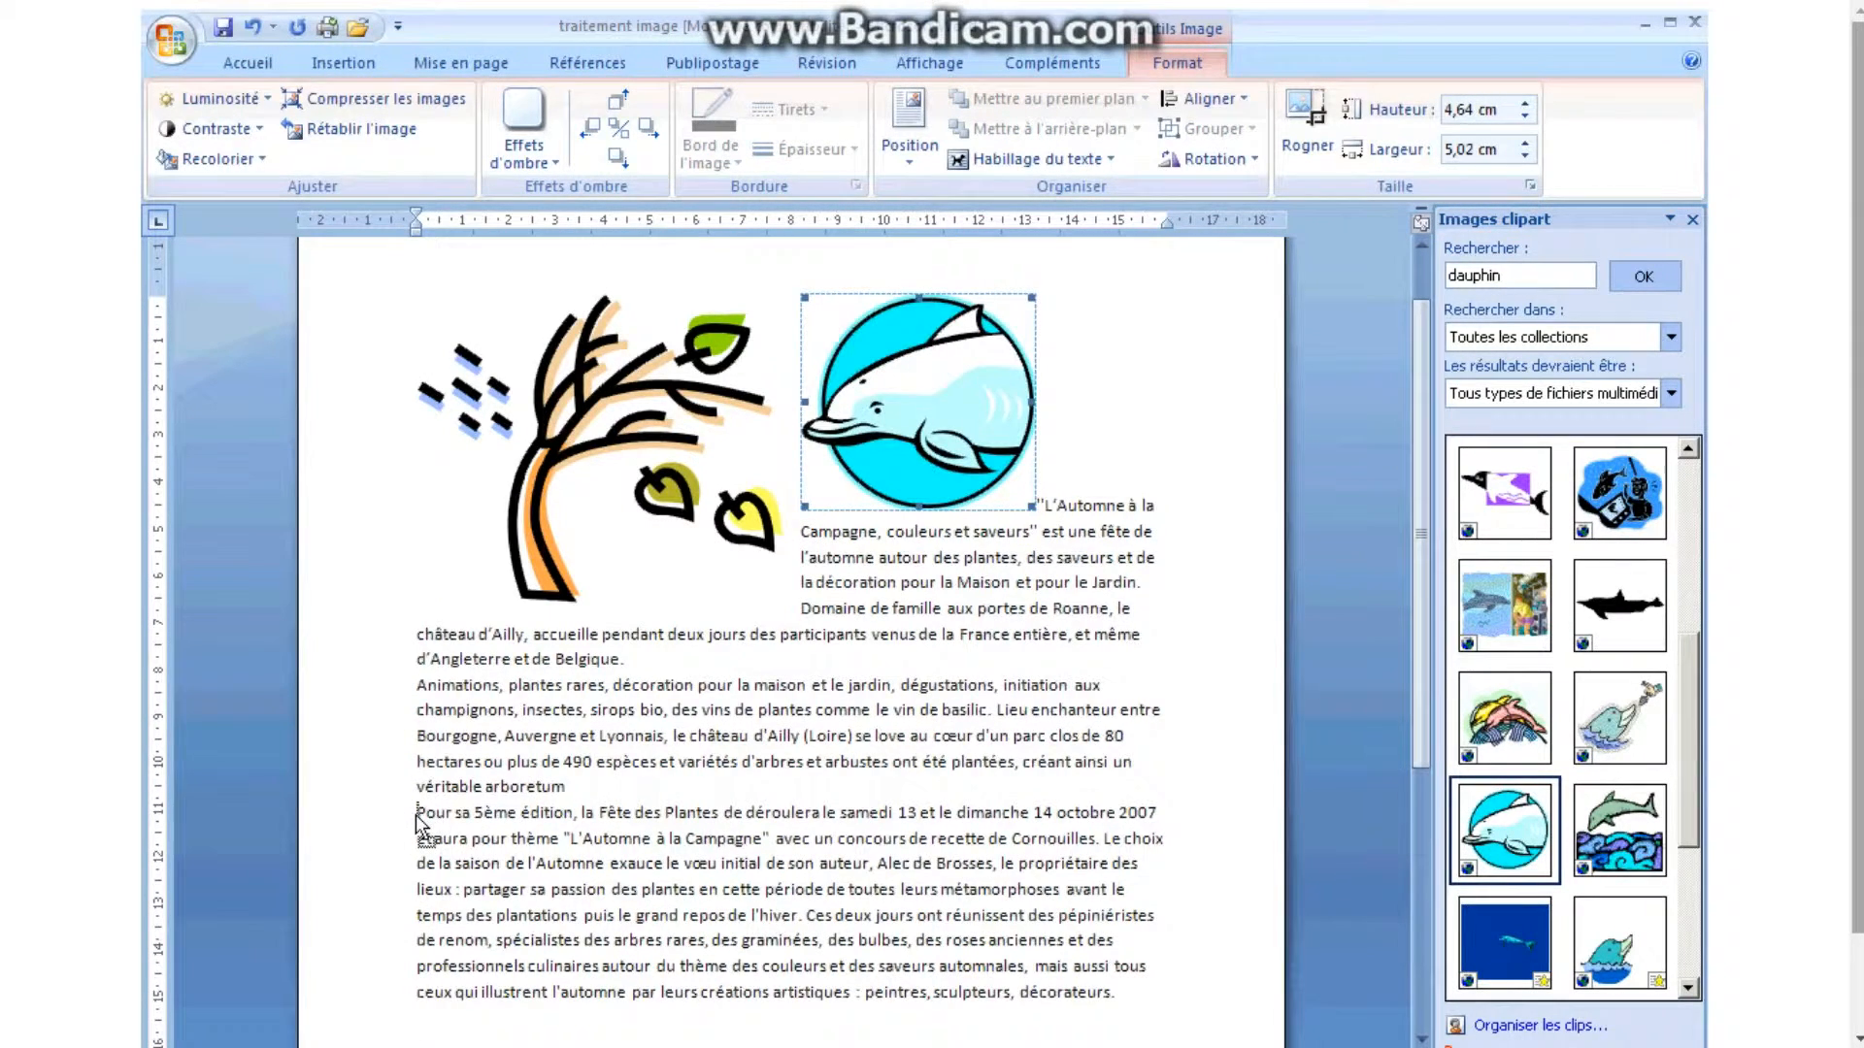
{"action": "left_click_drag", "start_coordinate": [417, 816], "coordinate": [417, 816]}
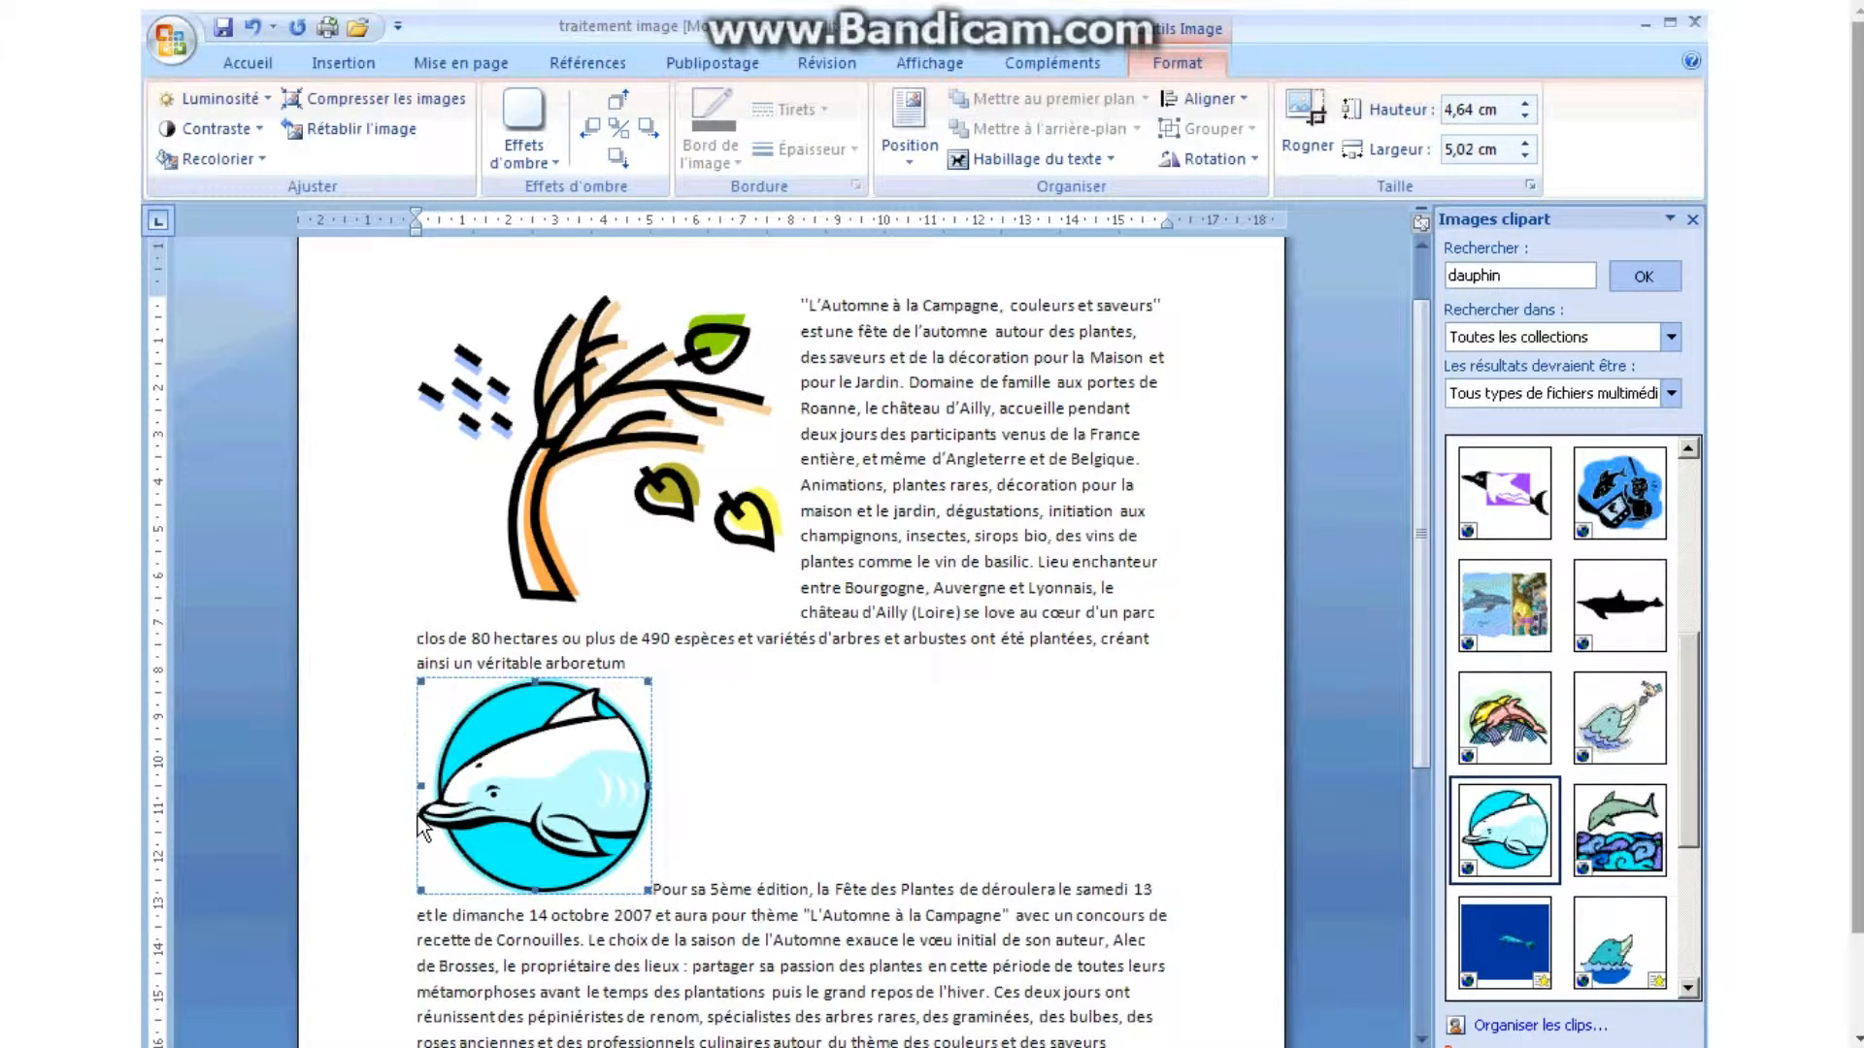
Step: Apply tight (Rapproché) text wrapping to the dolphin image and move it to line up with the text's left margin
{"action": "right_click", "coordinate": [573, 777]}
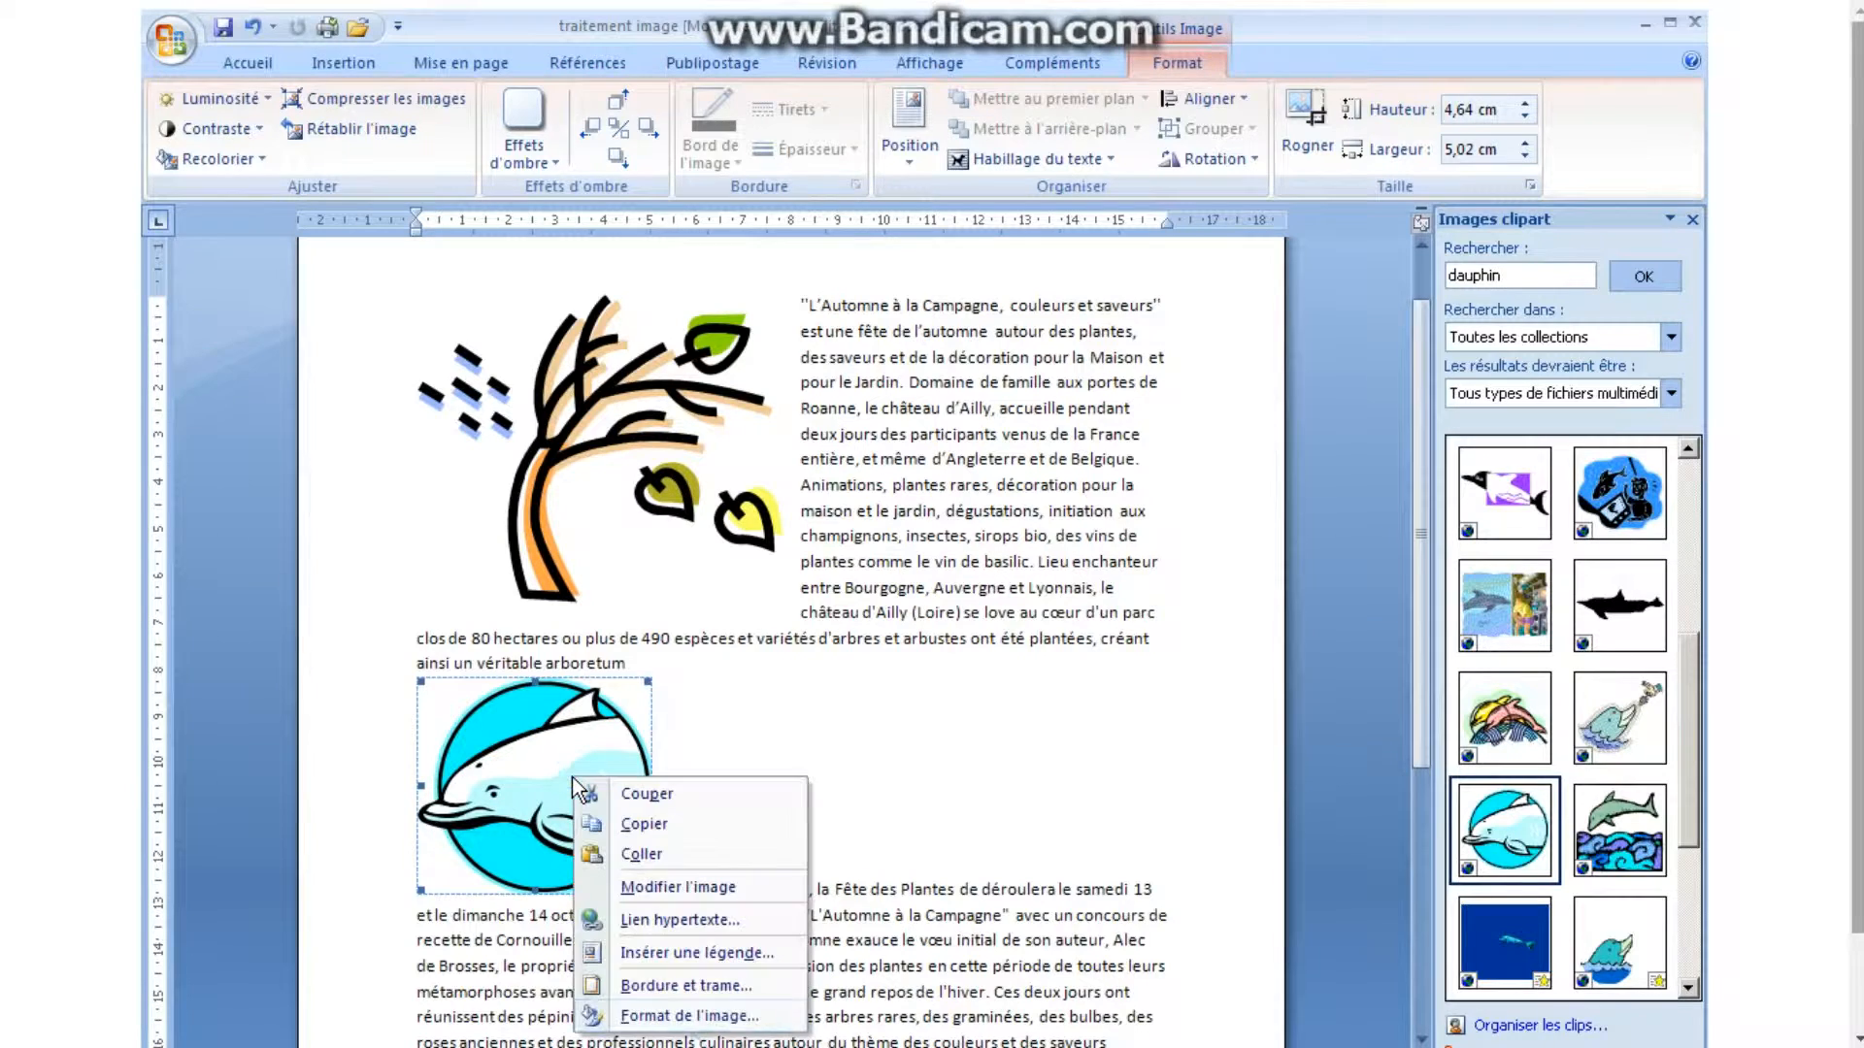
{"action": "left_click", "coordinate": [719, 1019]}
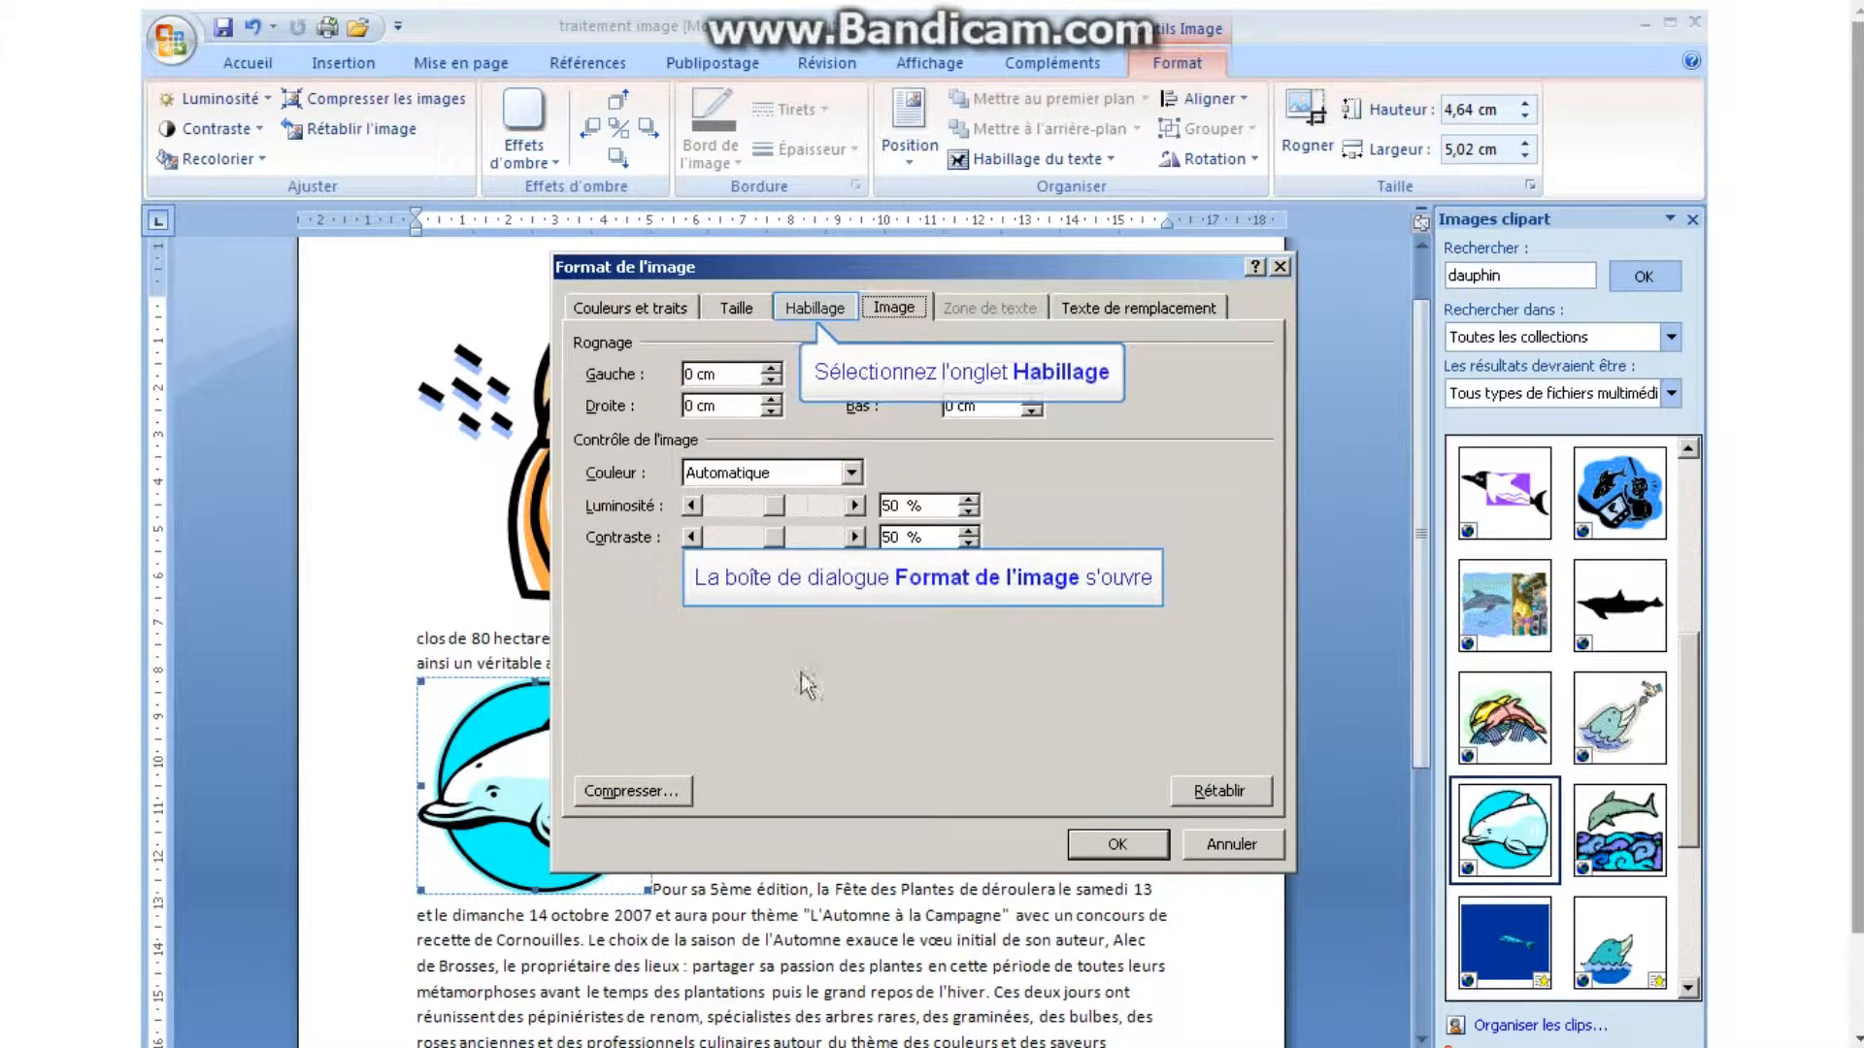
{"action": "left_click", "coordinate": [802, 312]}
{"action": "left_click", "coordinate": [775, 410]}
{"action": "left_click", "coordinate": [930, 398]}
{"action": "left_click", "coordinate": [1118, 844]}
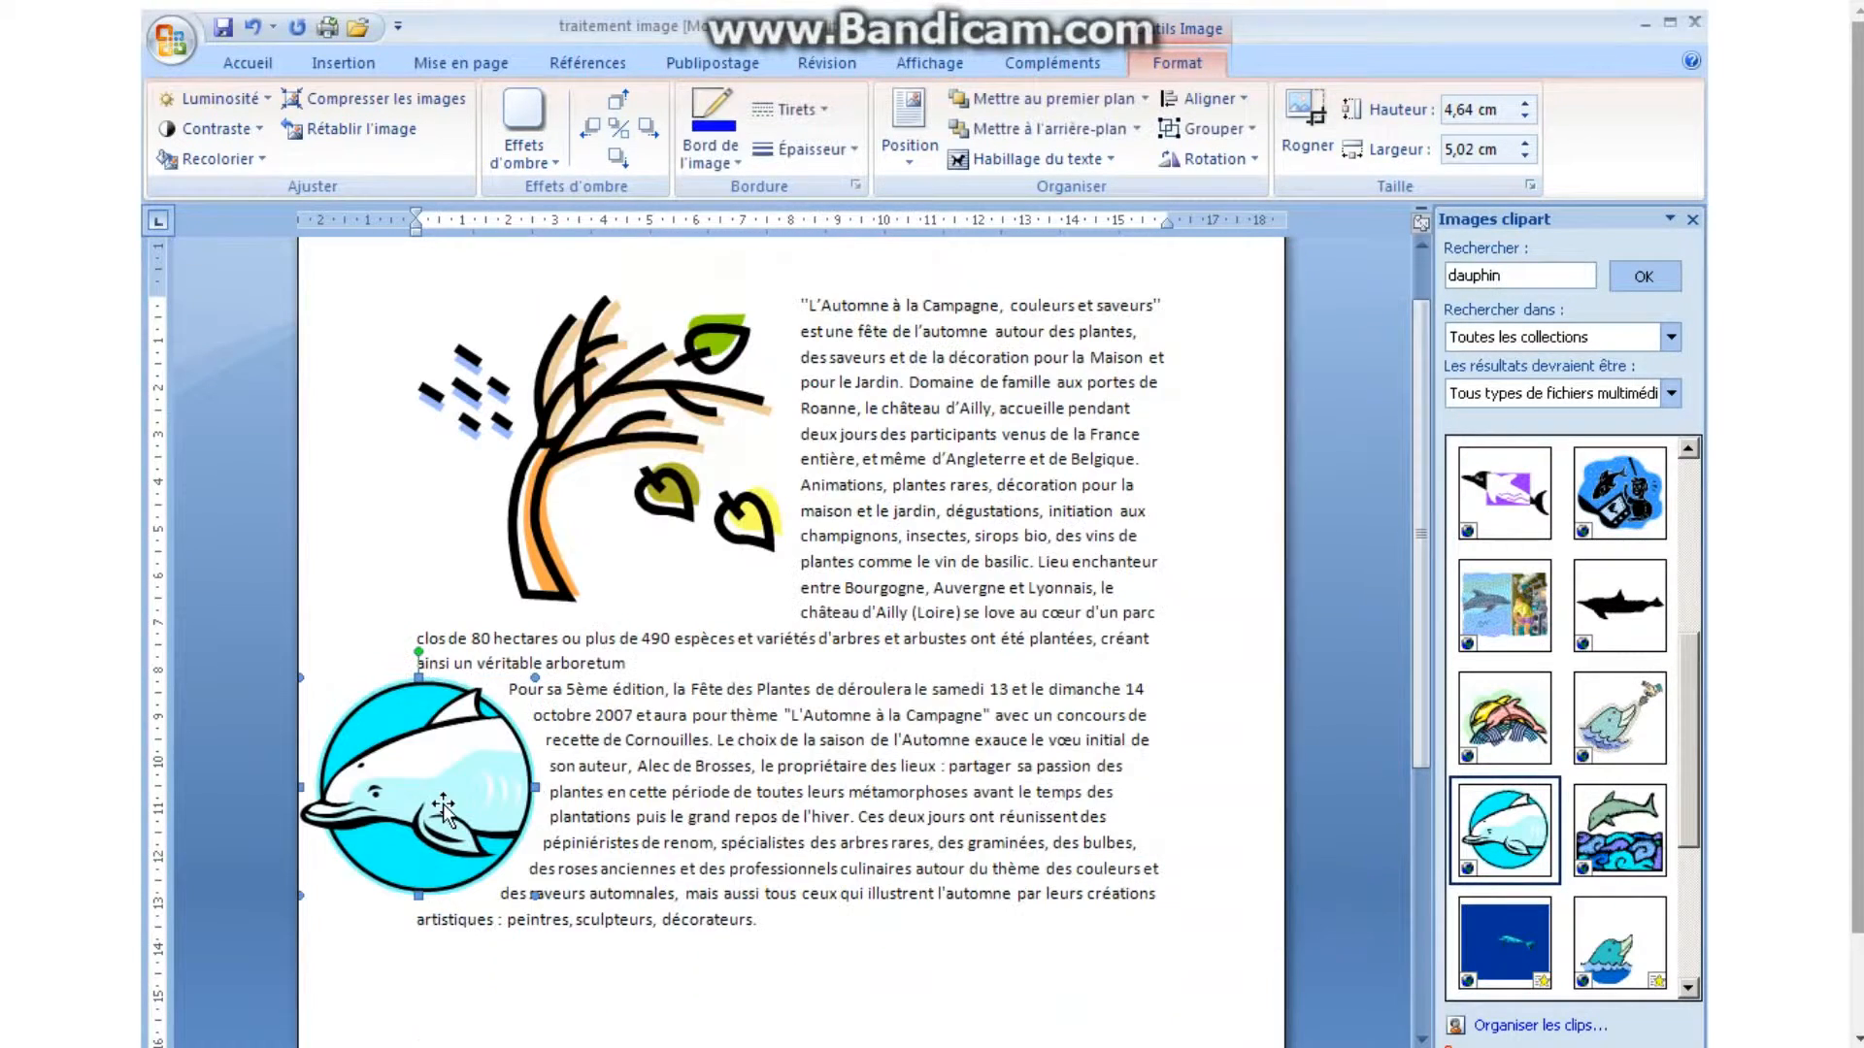
{"action": "left_click_drag", "start_coordinate": [443, 808], "coordinate": [538, 803]}
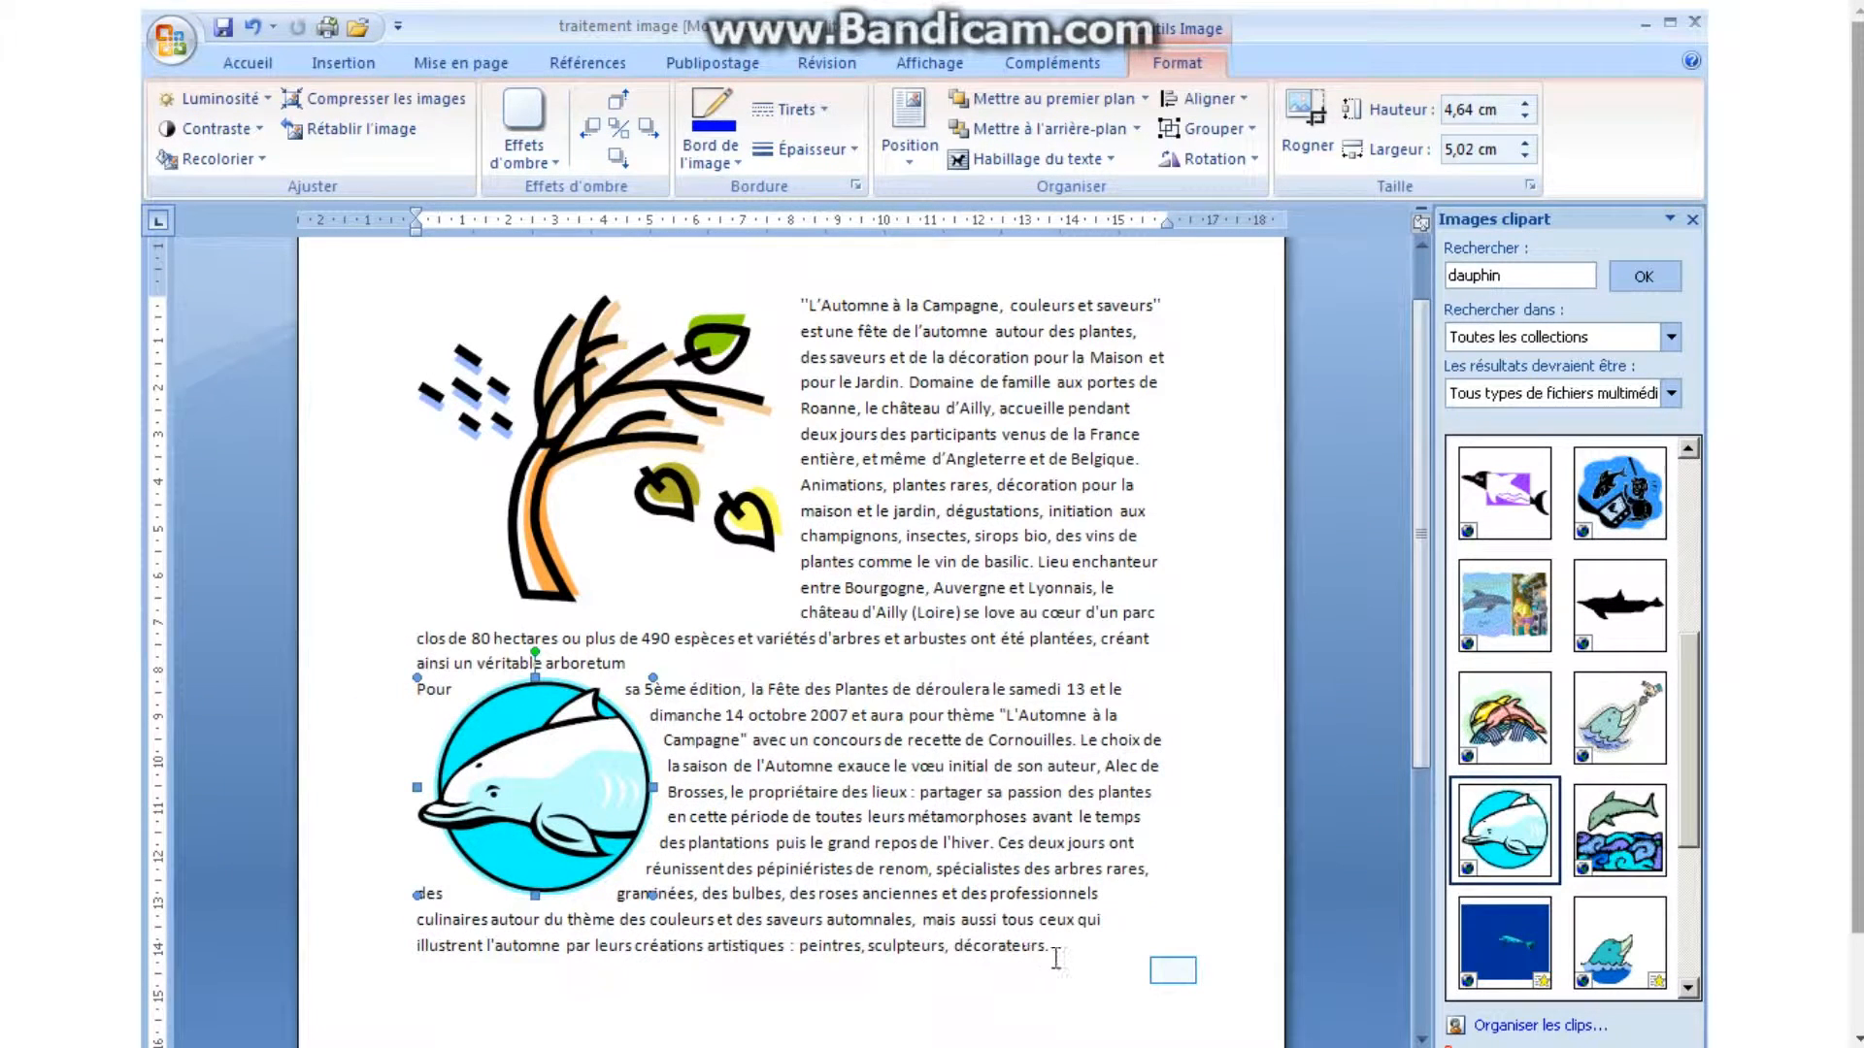
{"action": "left_click", "coordinate": [1173, 971]}
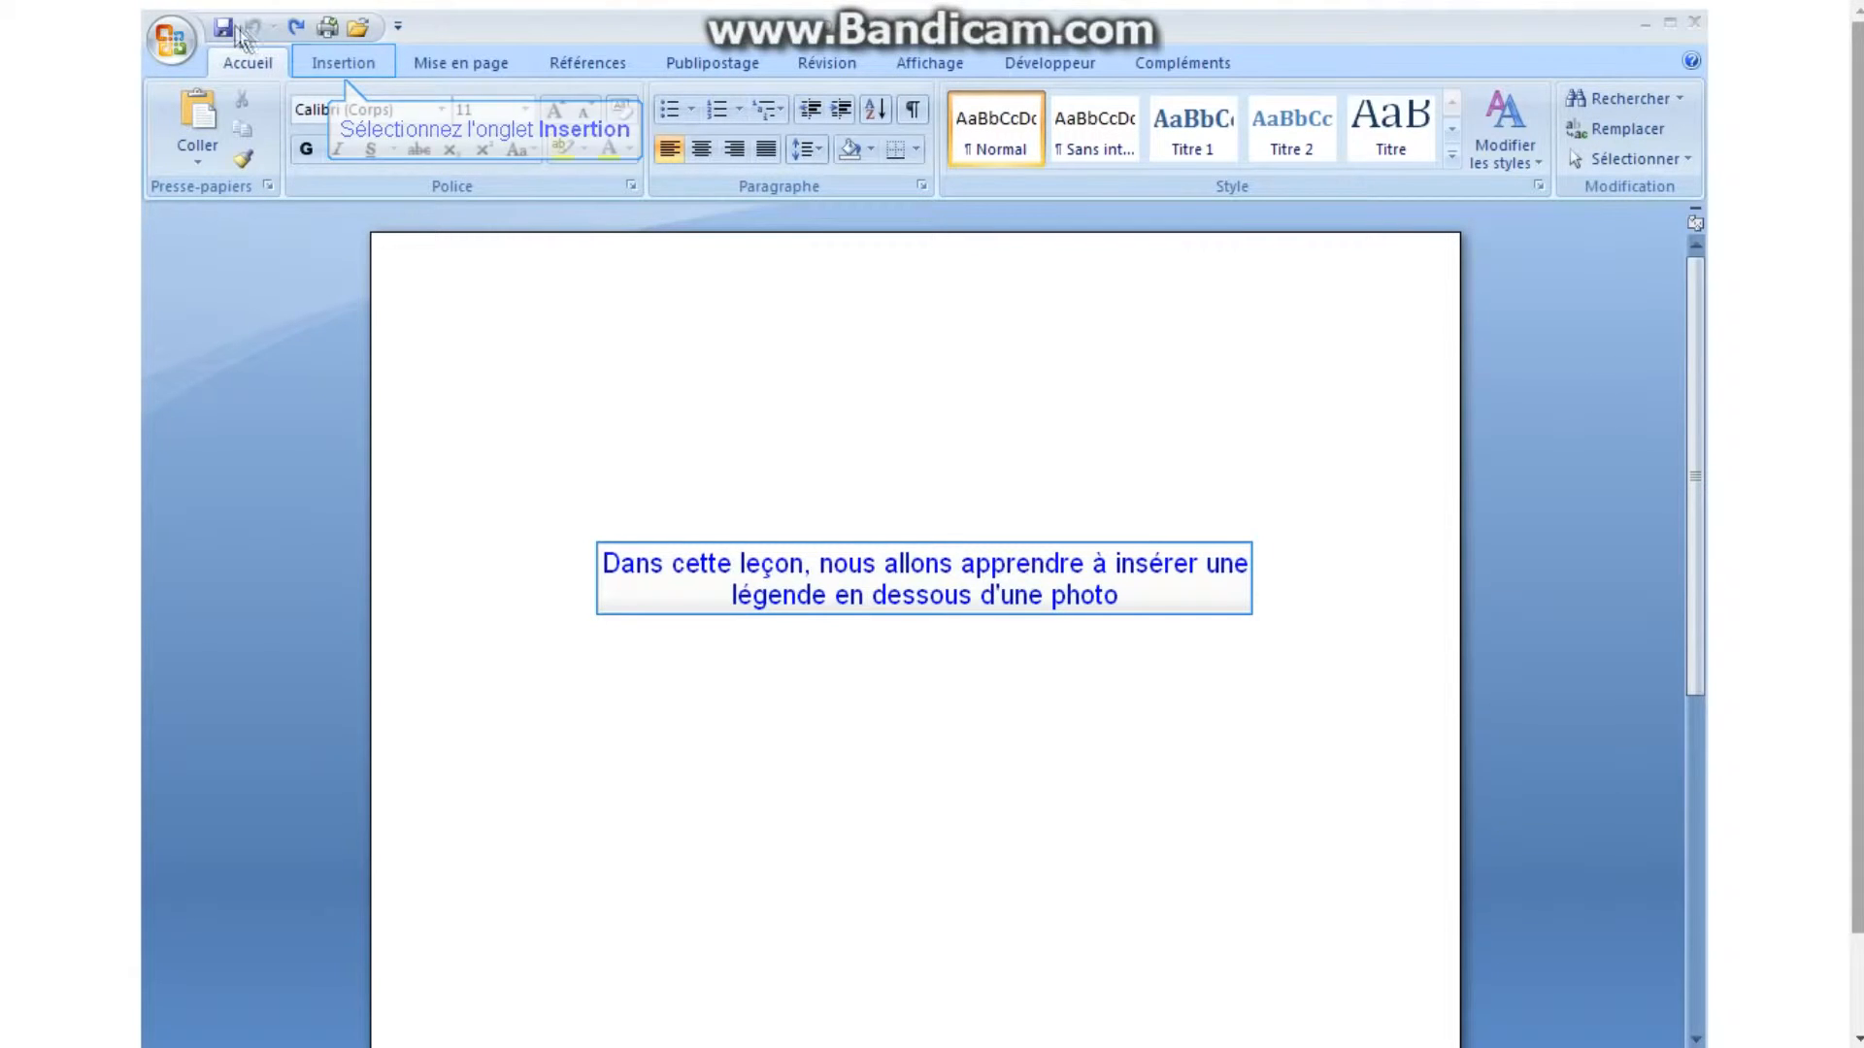
Step: Insert the picture paysage_de_campagne from the Mes images folder into the blank document
{"action": "left_click", "coordinate": [340, 66]}
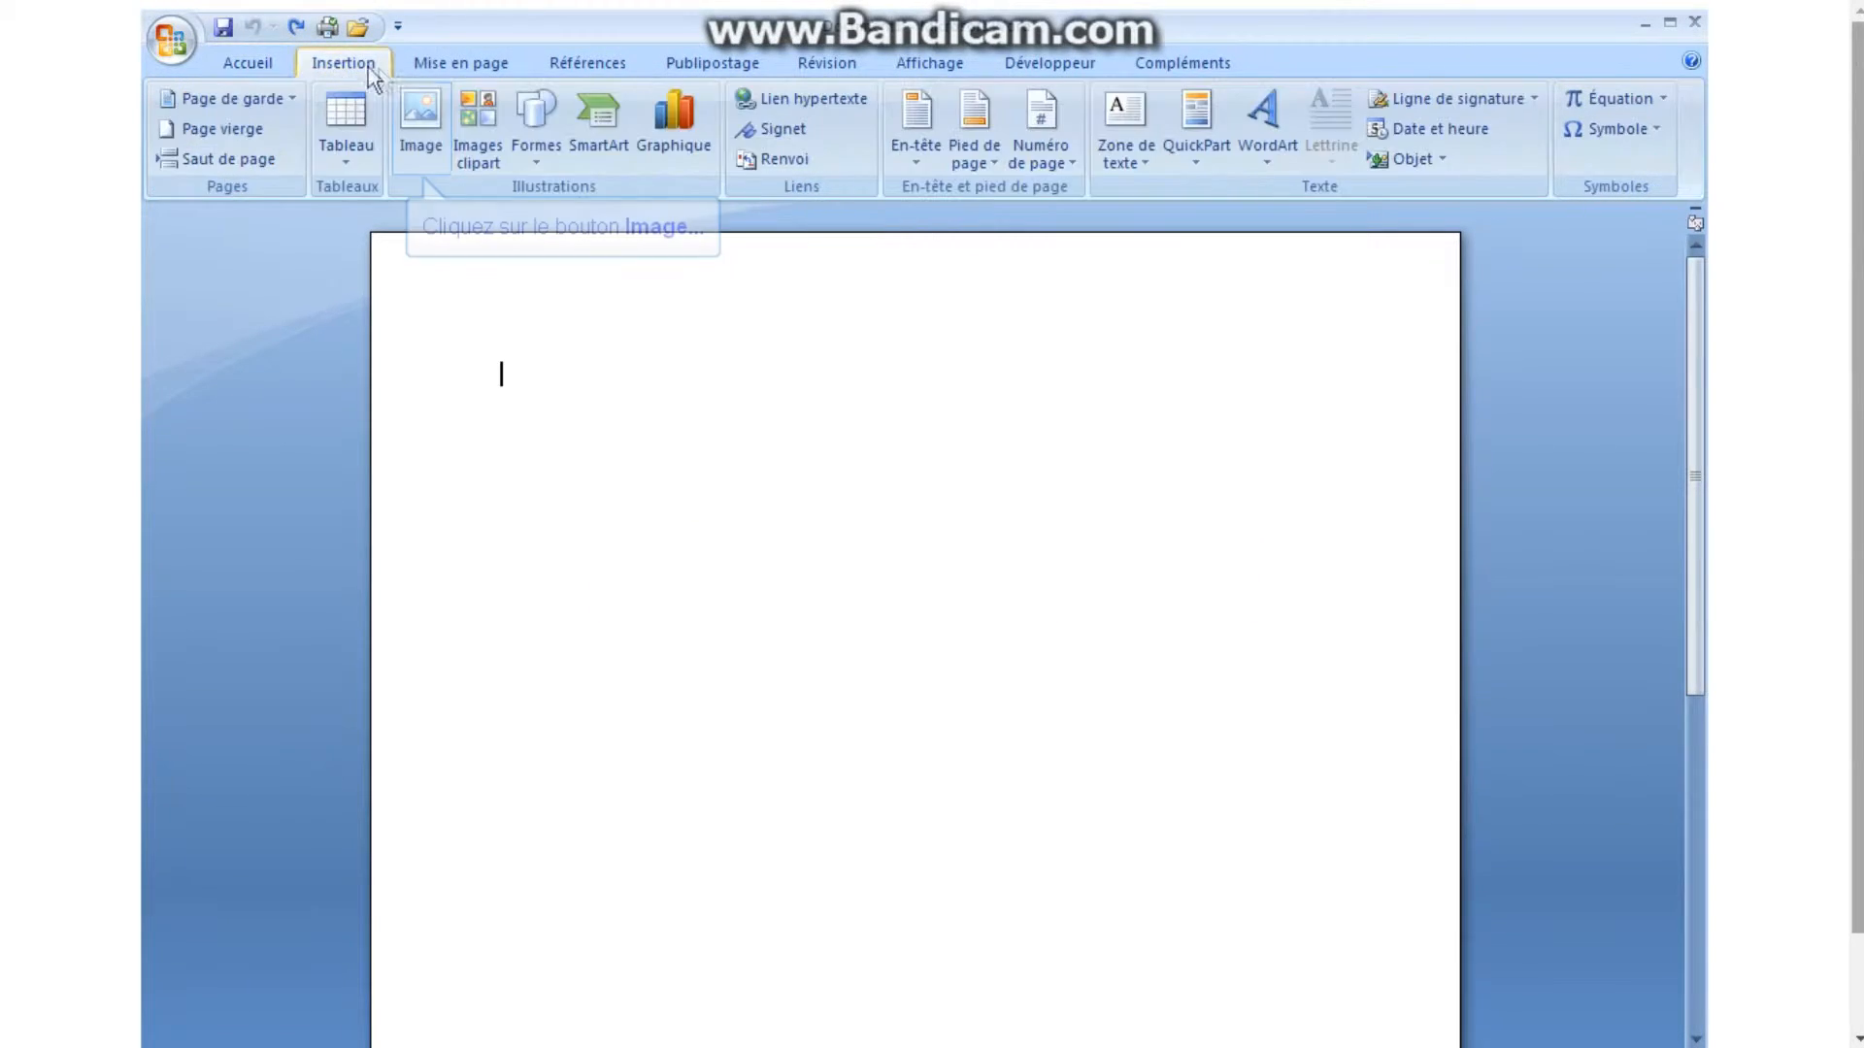
{"action": "left_click", "coordinate": [433, 116]}
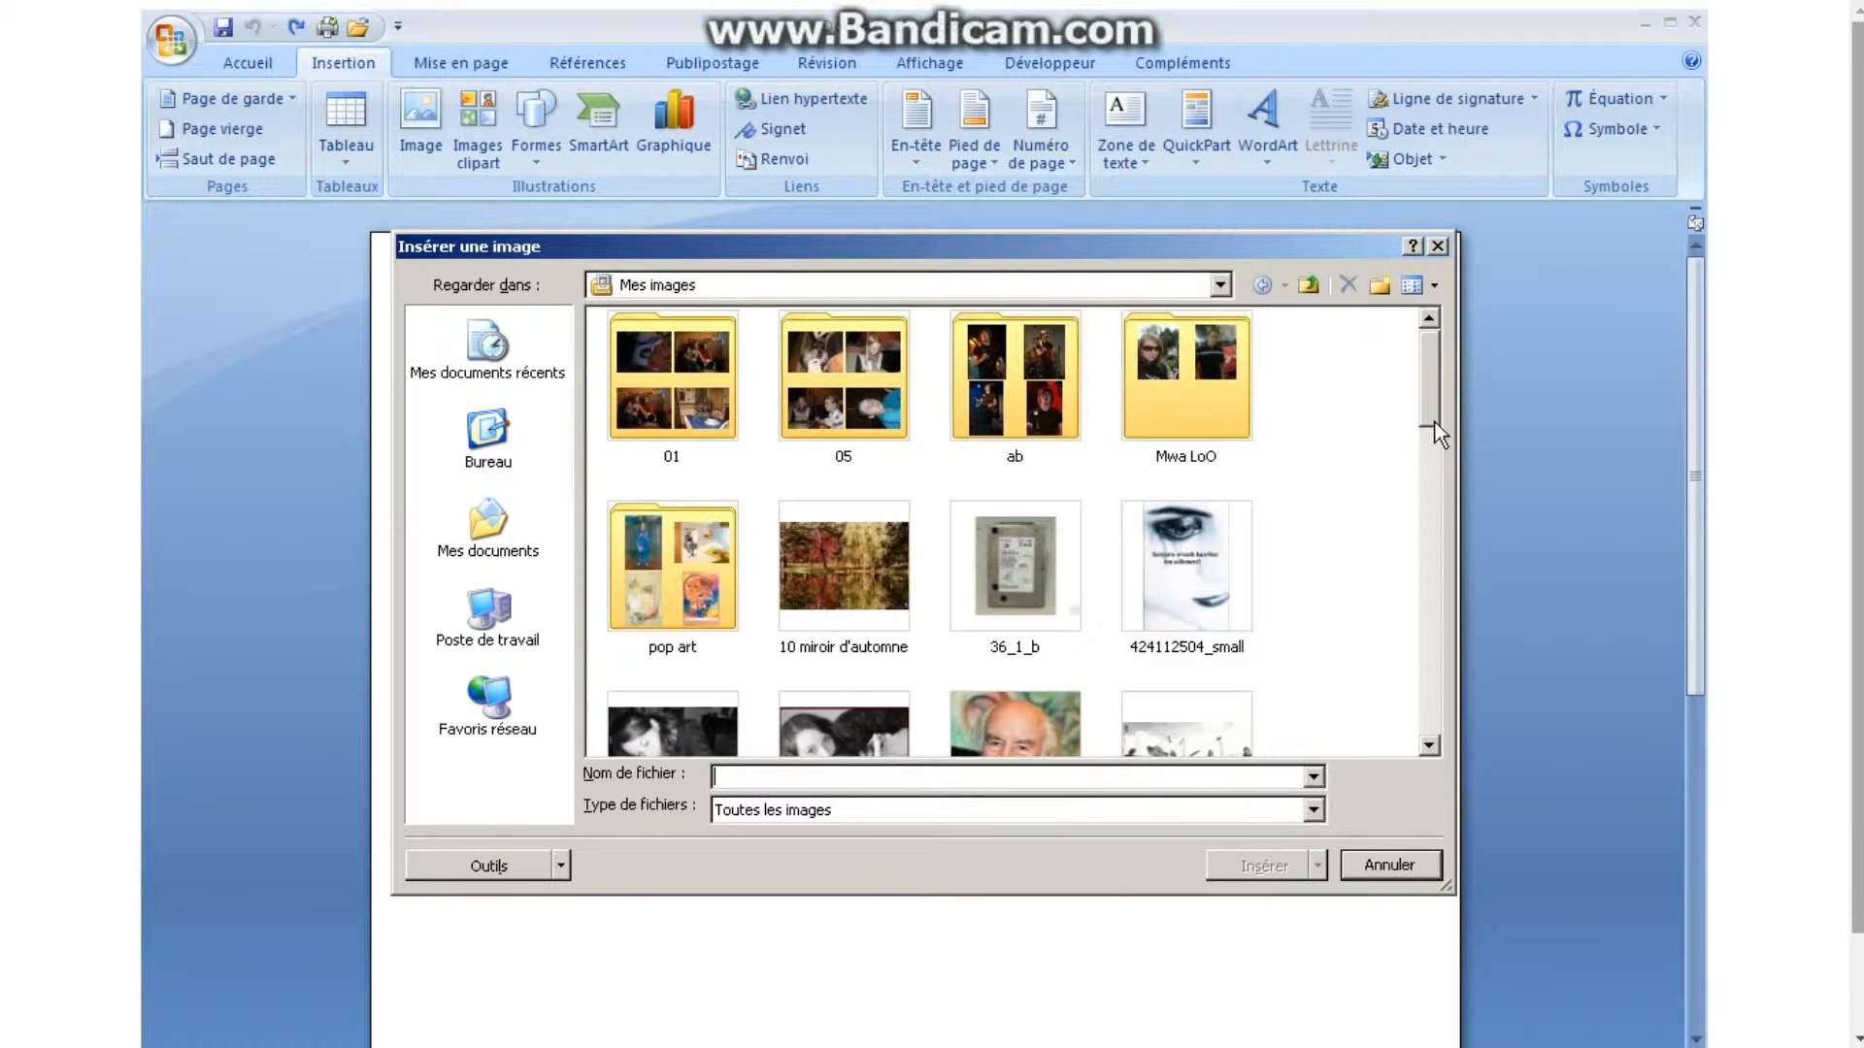
{"action": "left_click_drag", "start_coordinate": [1435, 422], "coordinate": [1444, 728]}
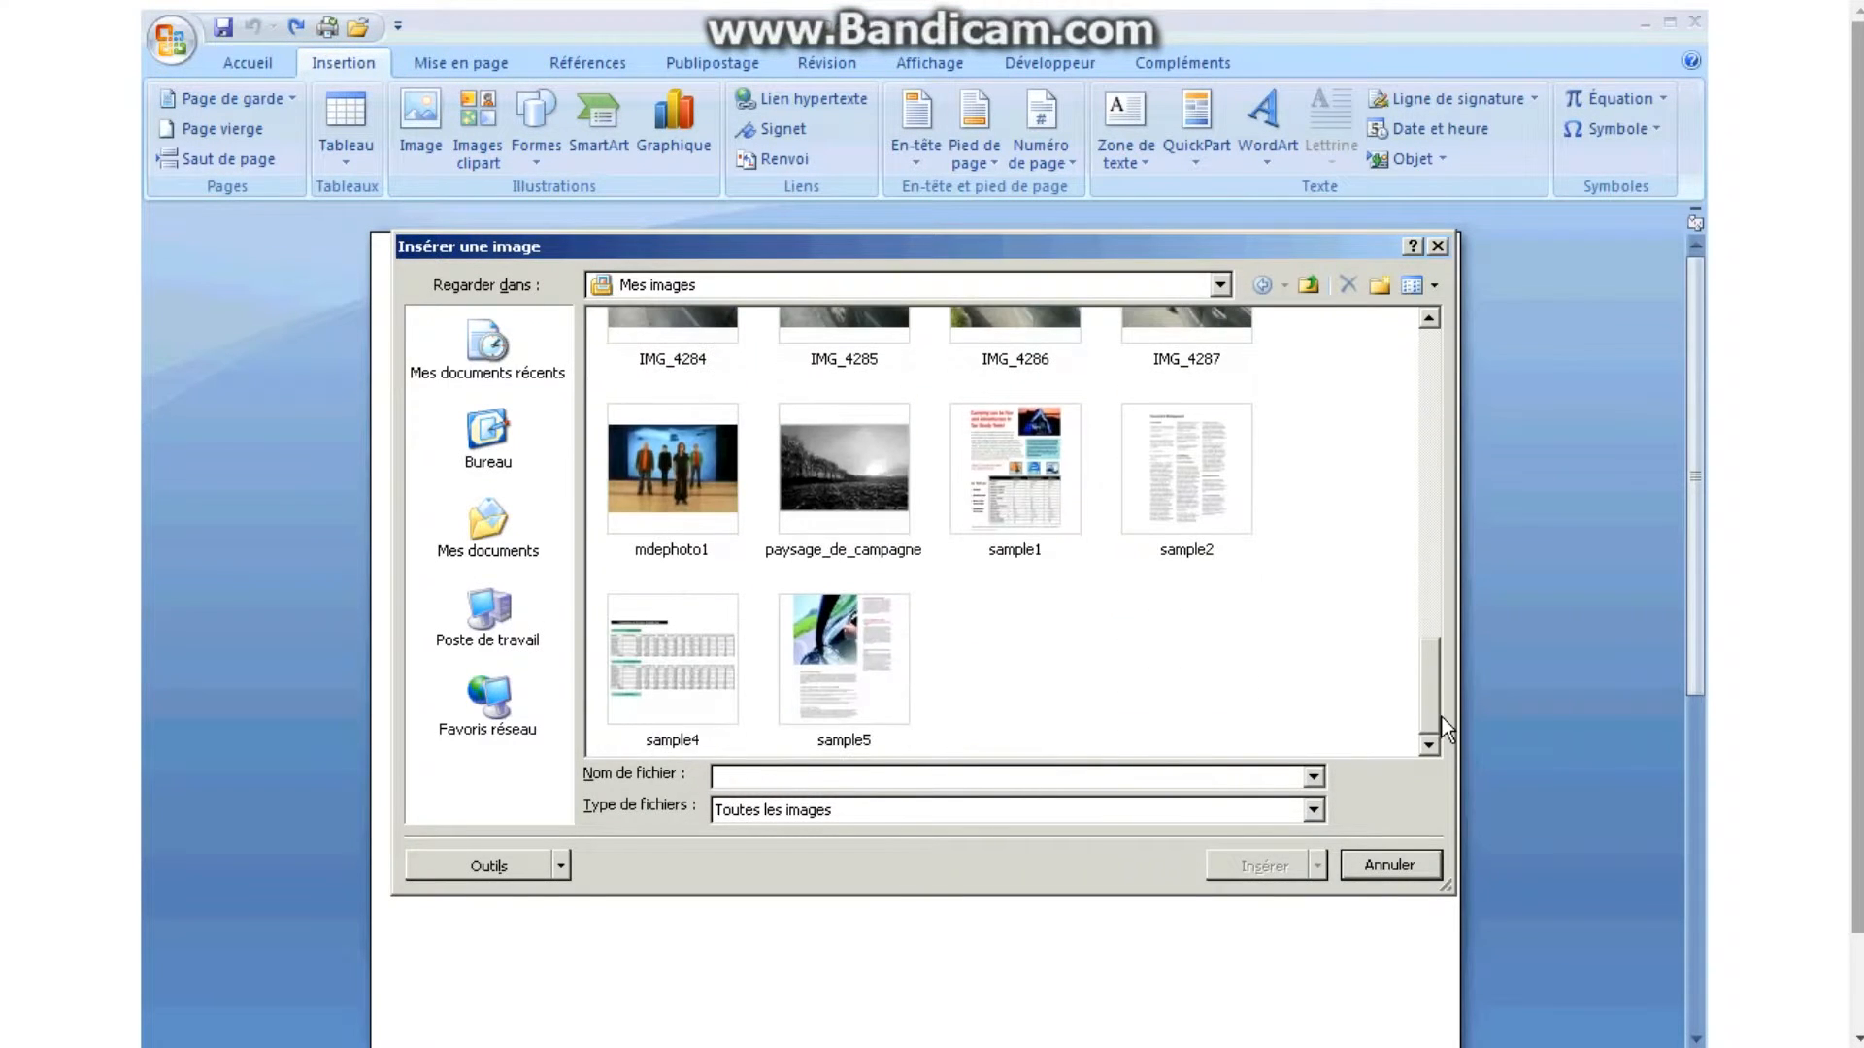
{"action": "left_click", "coordinate": [844, 469]}
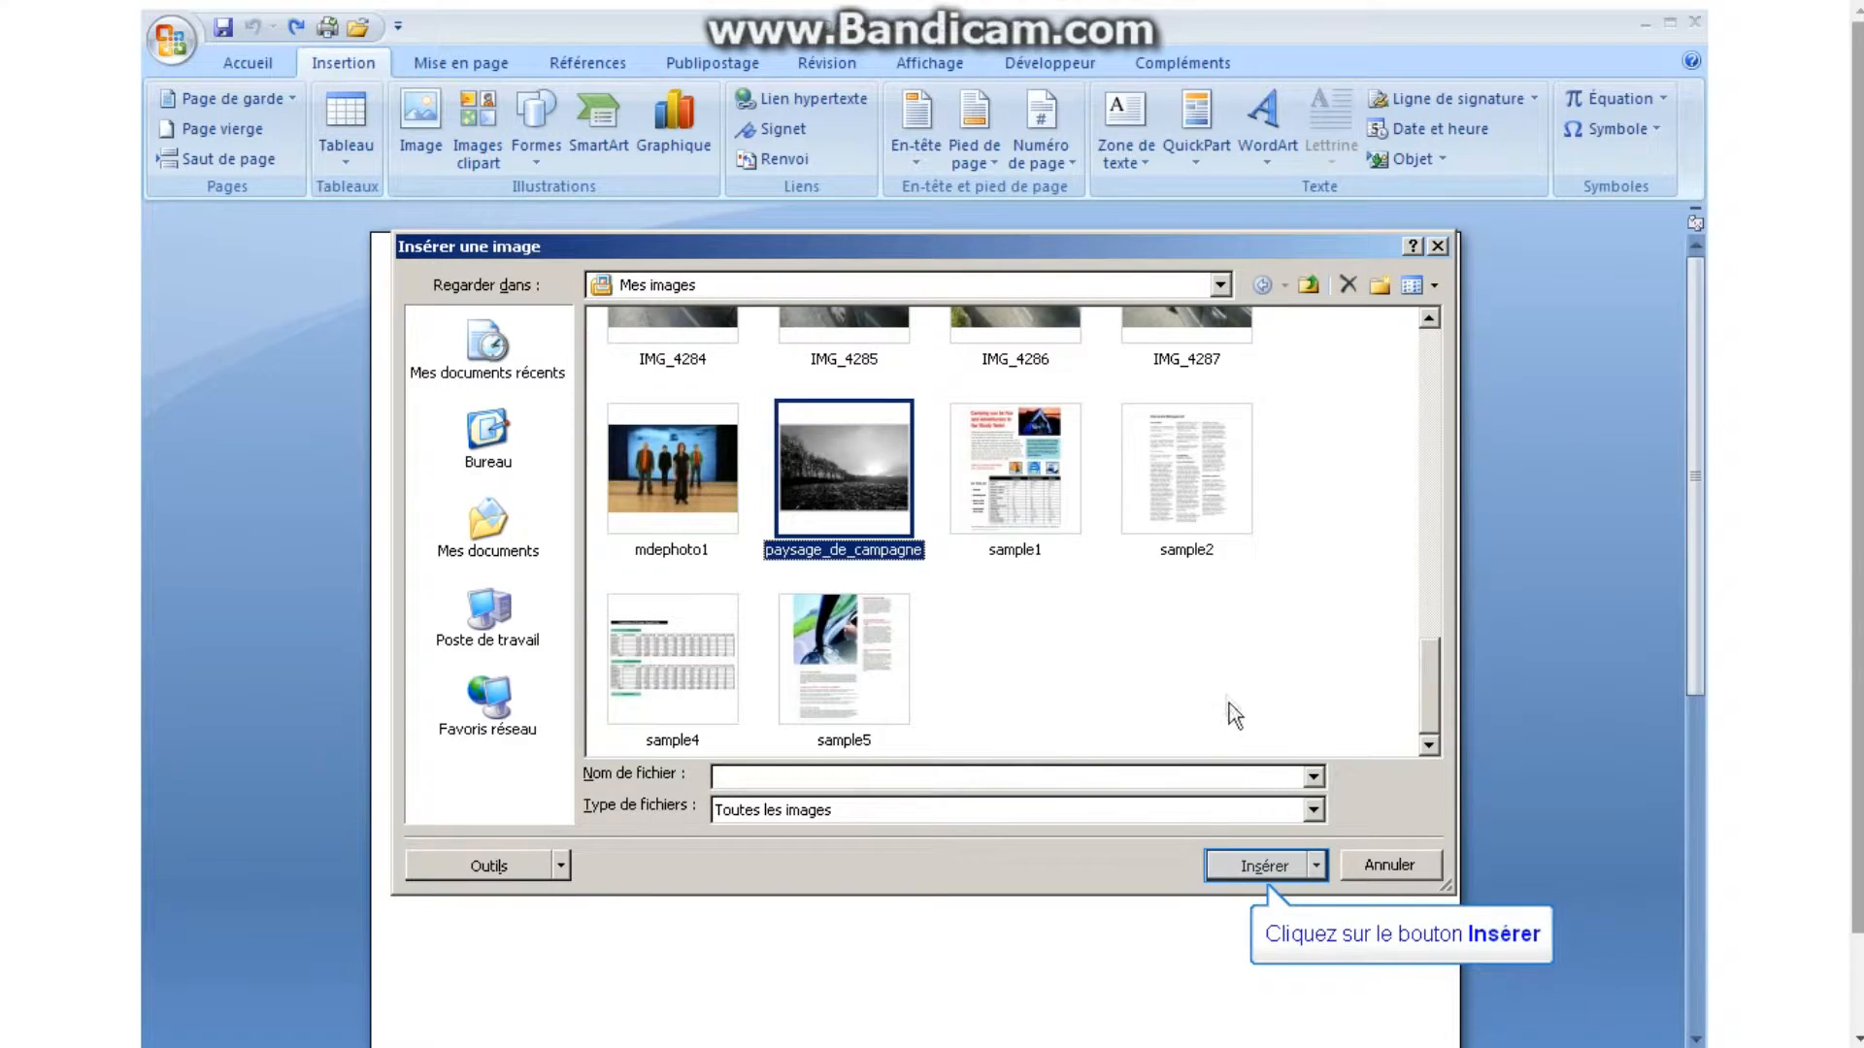
{"action": "left_click", "coordinate": [1255, 861]}
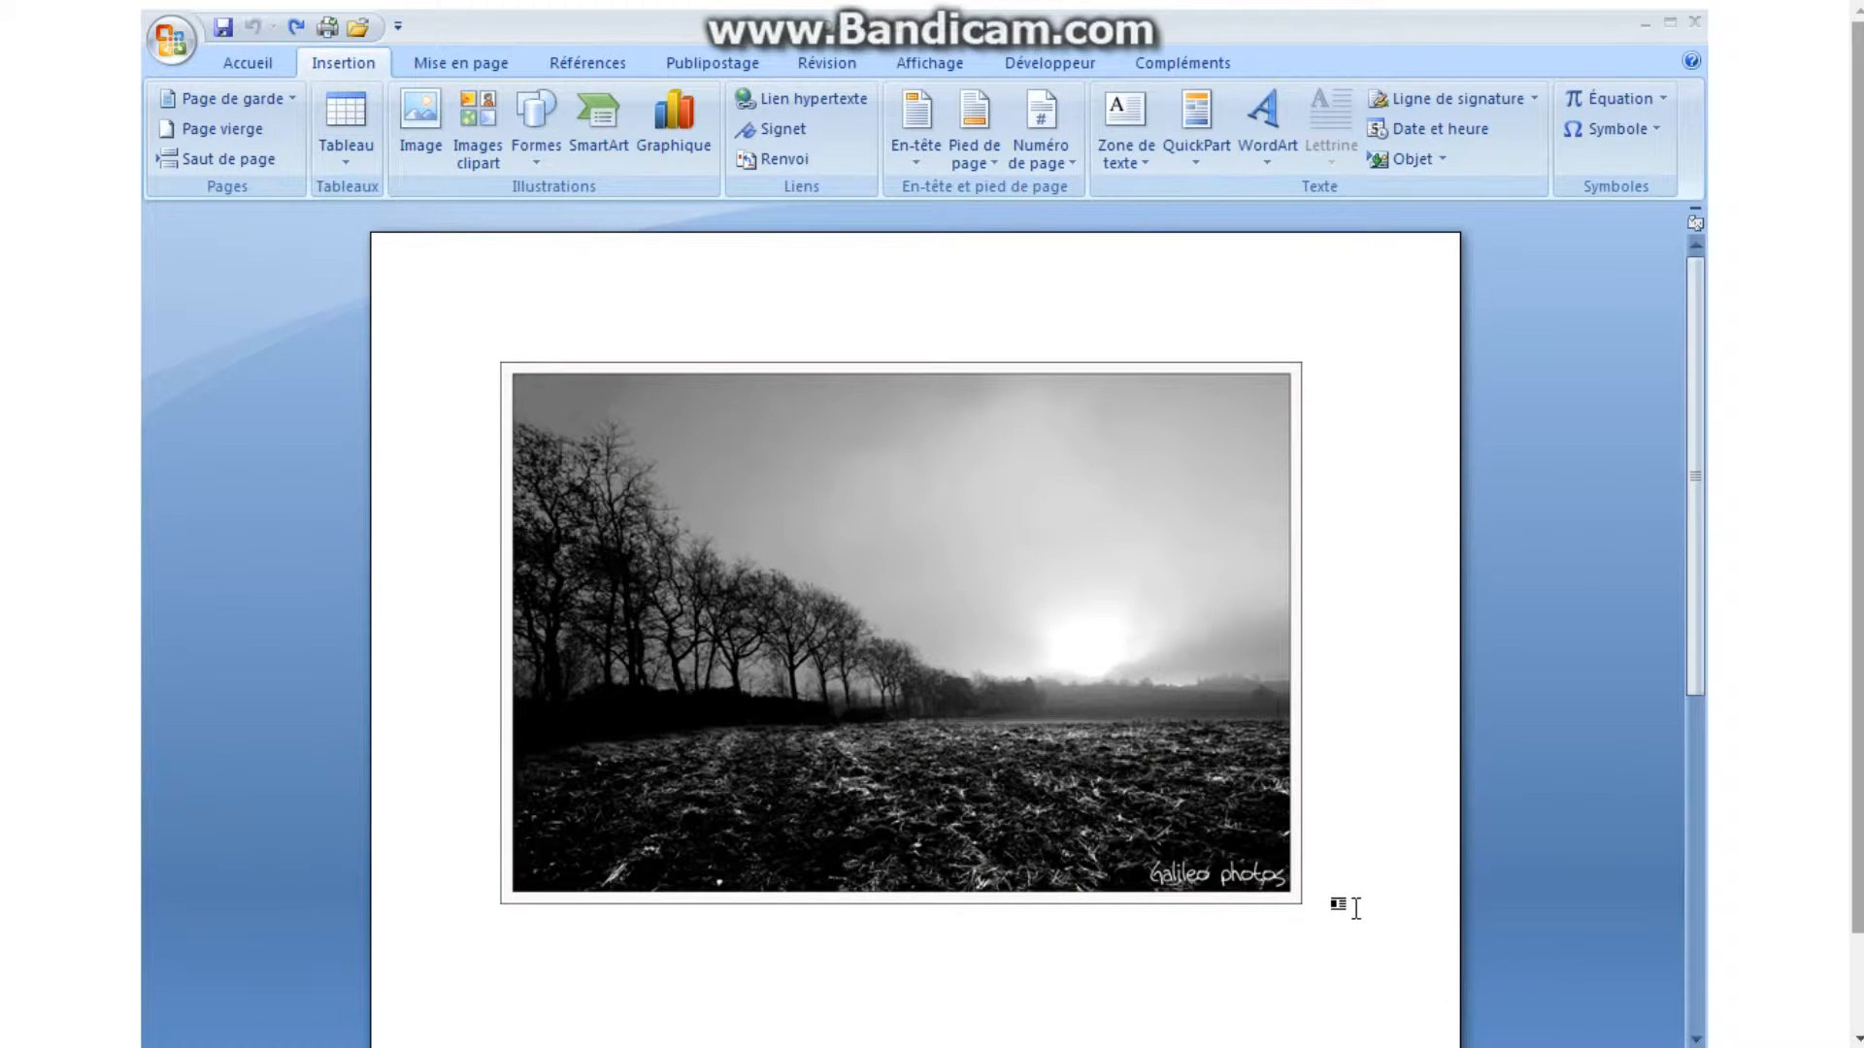
Step: Add the caption "Figure 1 : scène de campagne" below the countryside photo
{"action": "left_click", "coordinate": [1355, 908]}
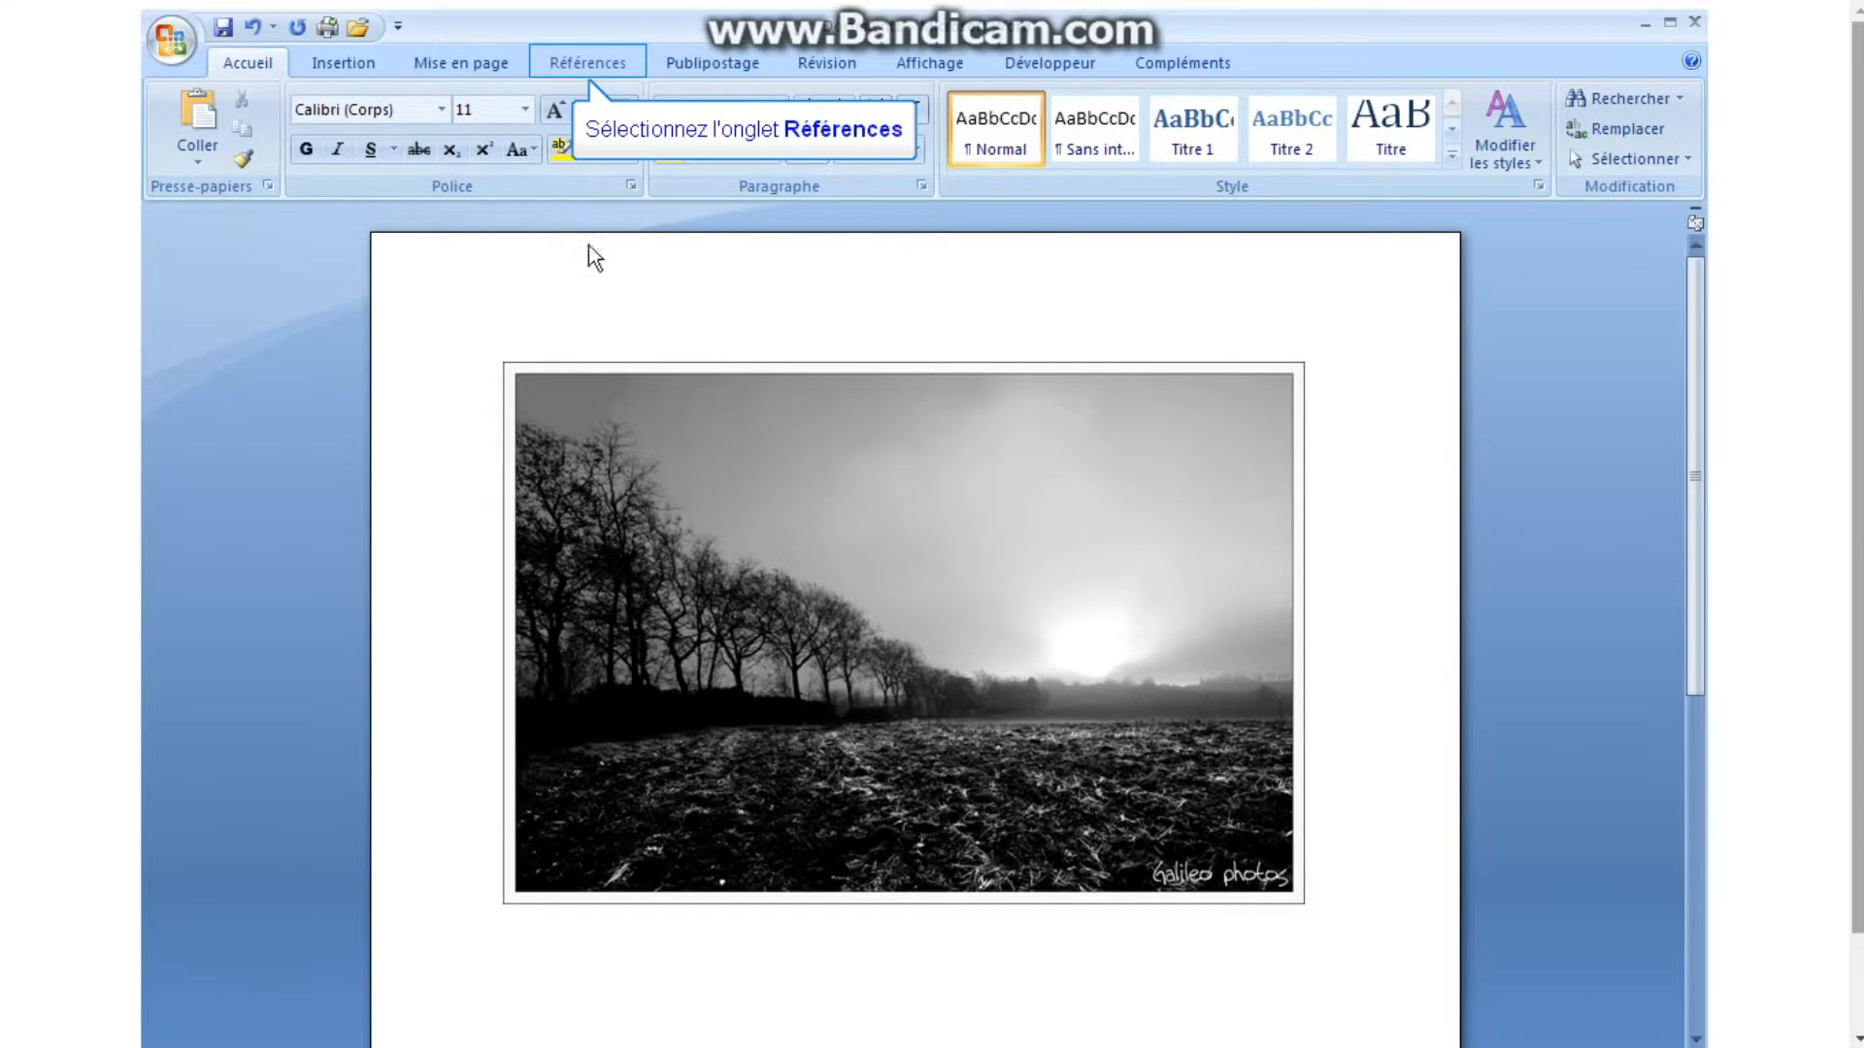
{"action": "left_click", "coordinate": [583, 66]}
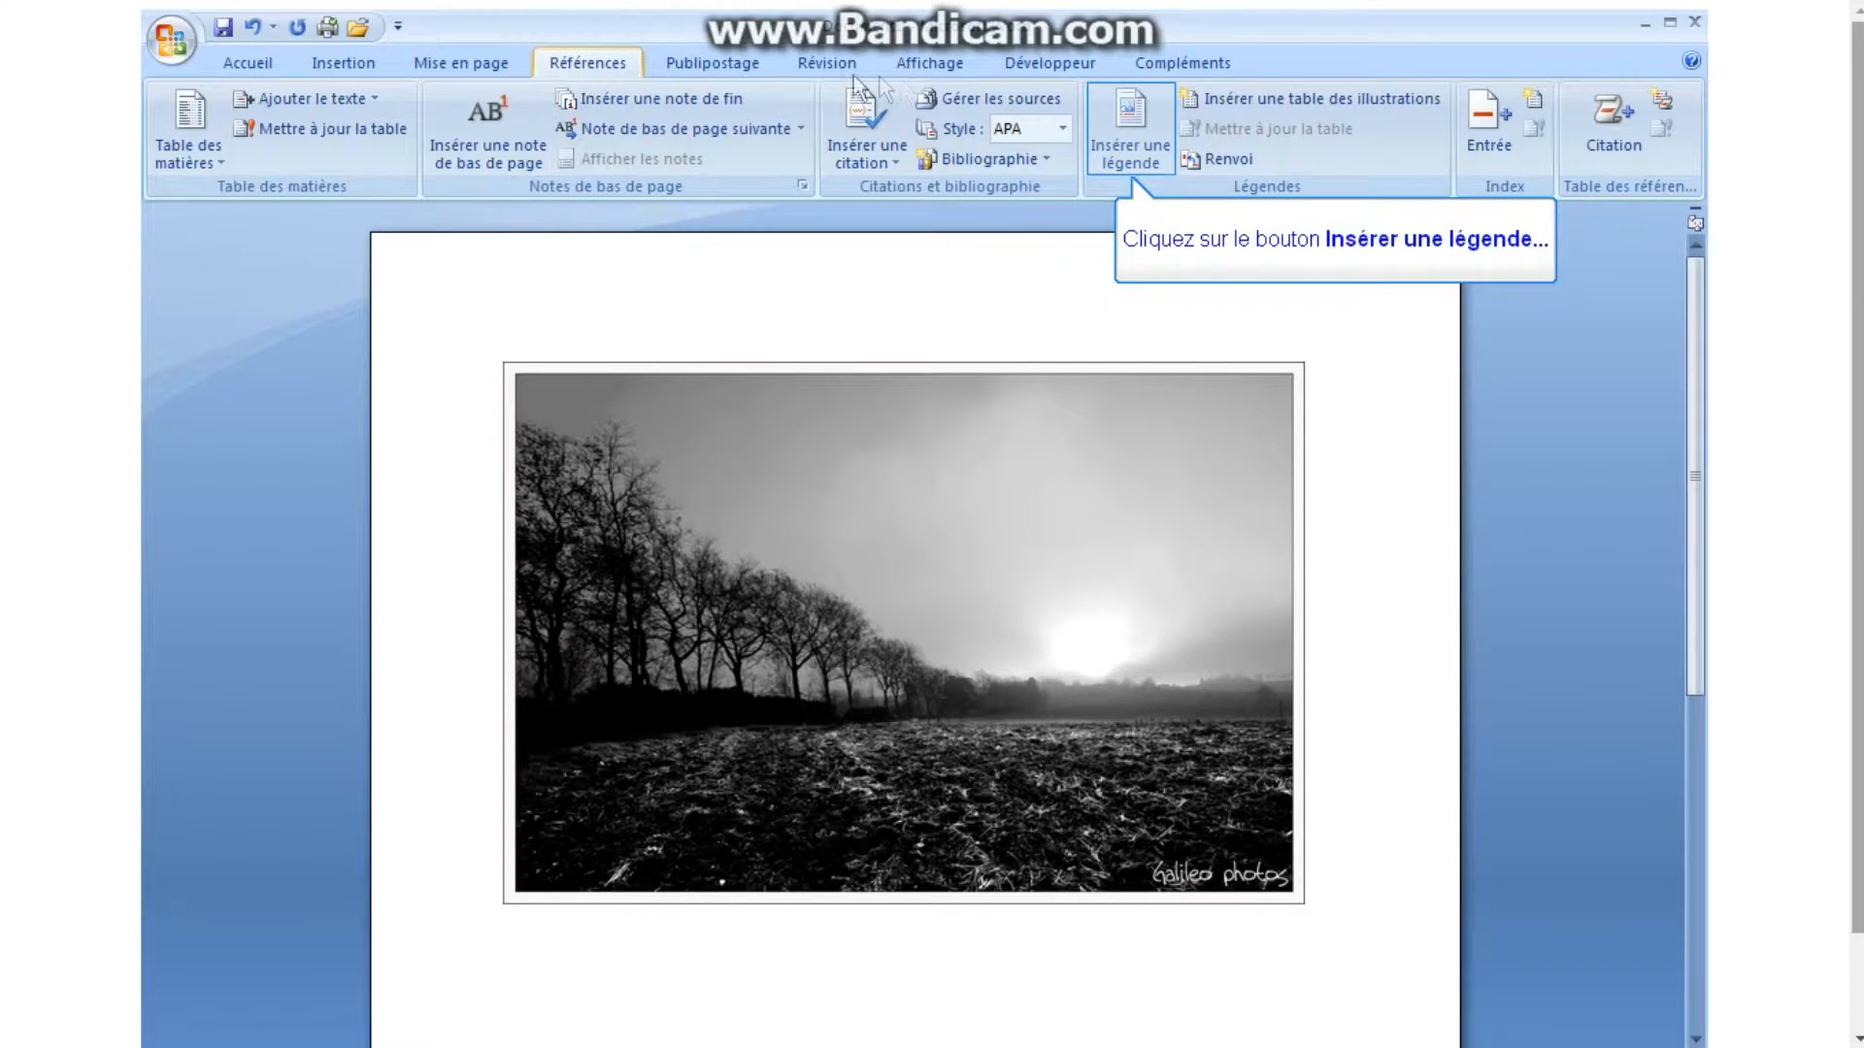
{"action": "left_click", "coordinate": [1112, 136]}
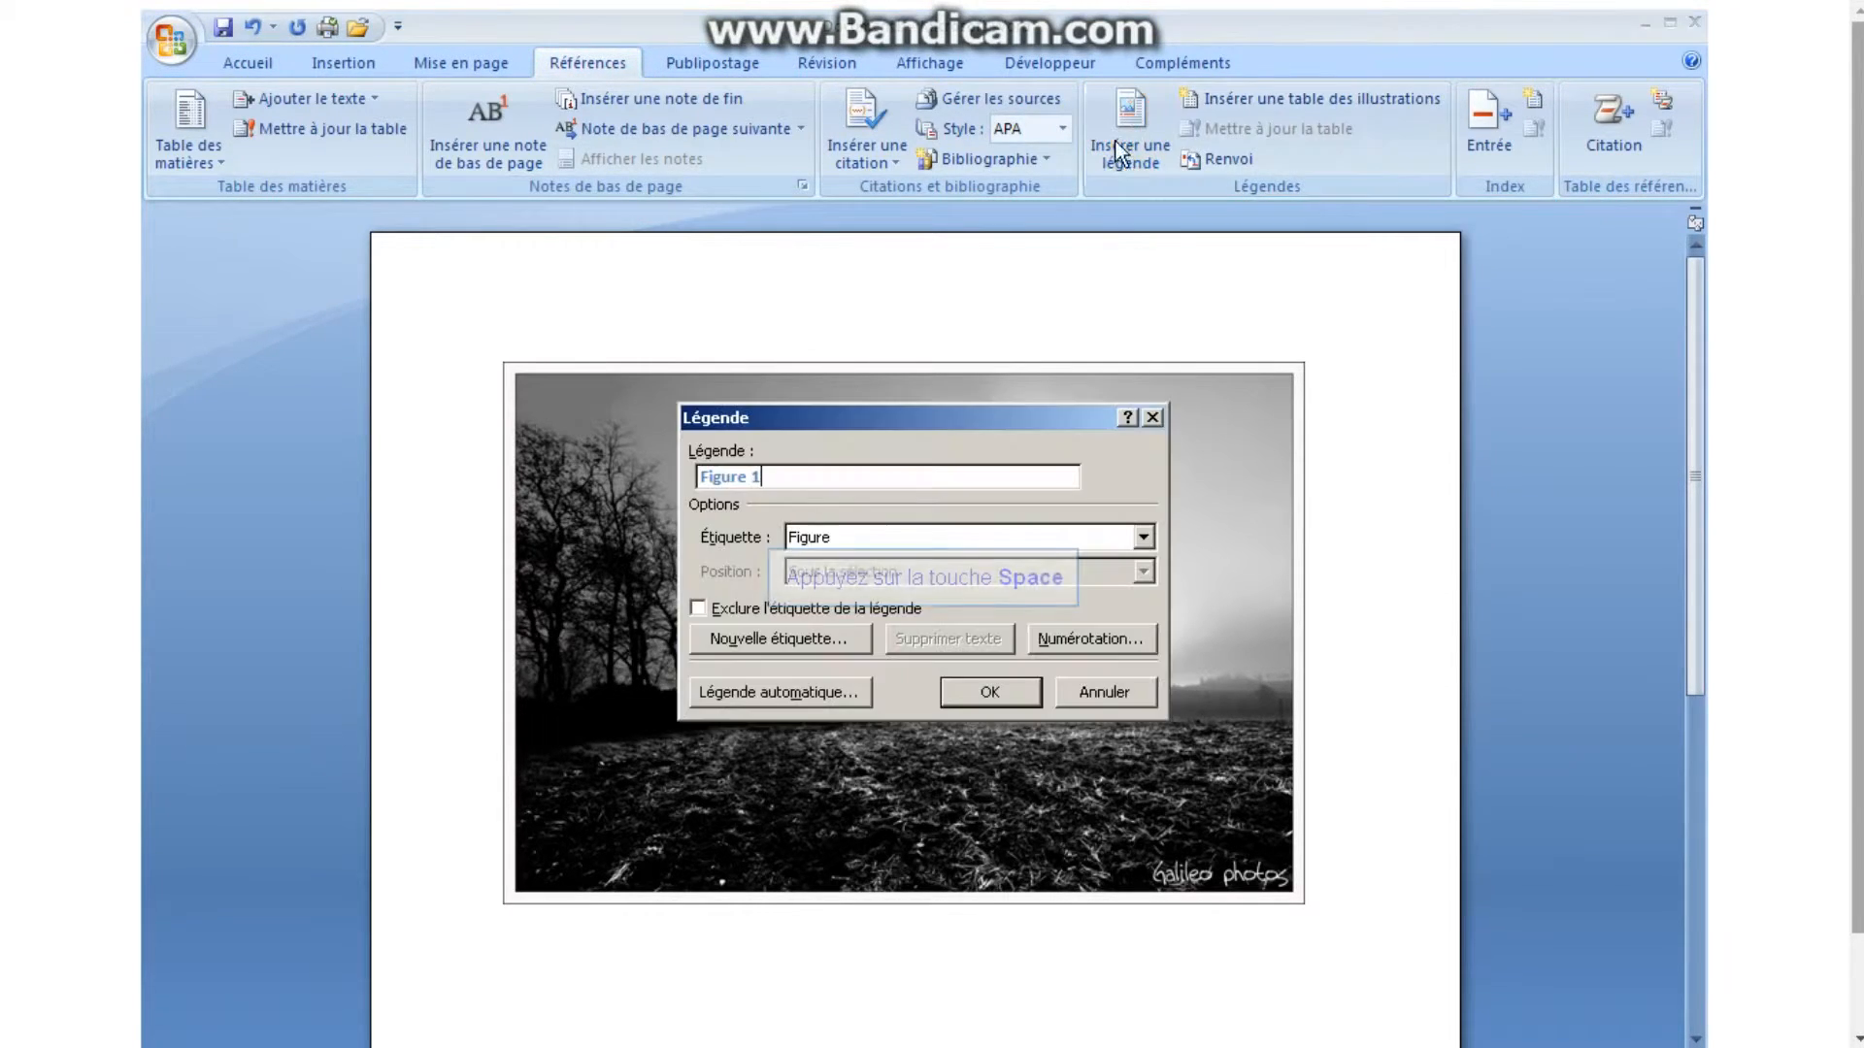
{"action": "type", "text": ": "}
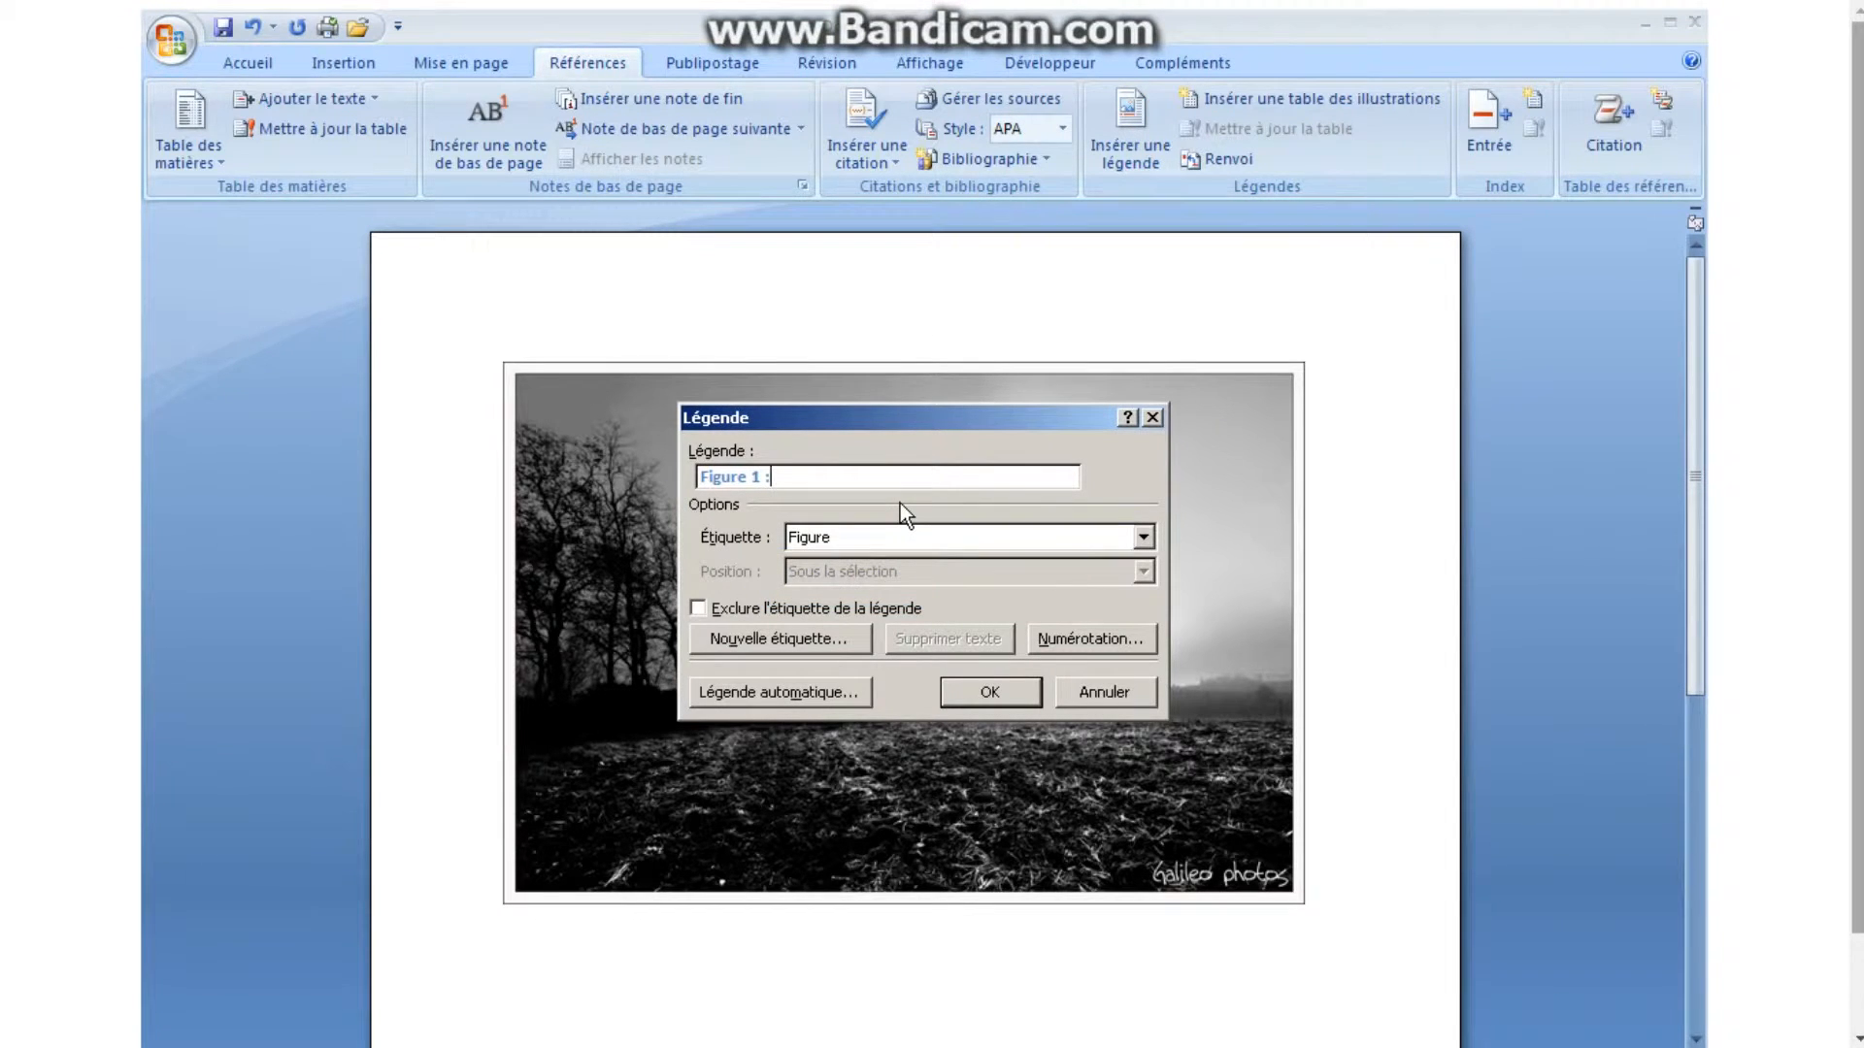
{"action": "type", "text": "scène de campagn"}
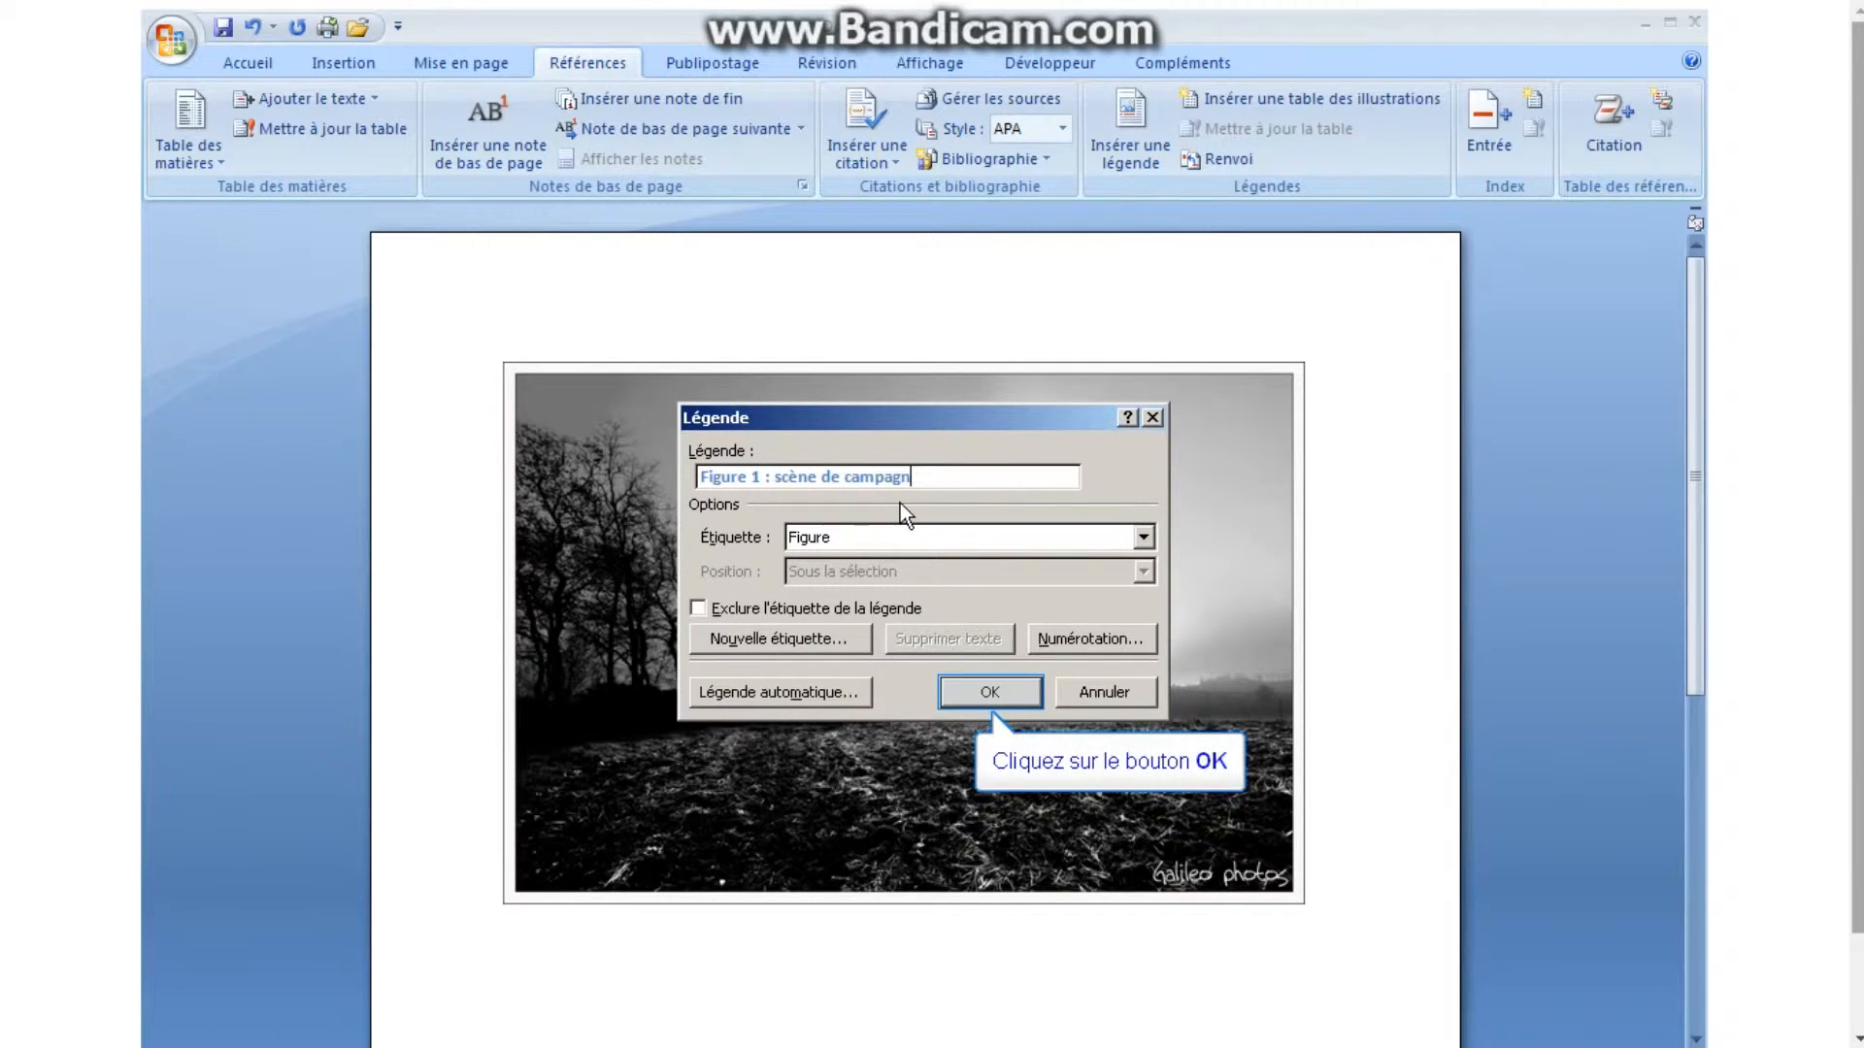
{"action": "type", "text": "e"}
{"action": "left_click", "coordinate": [979, 689]}
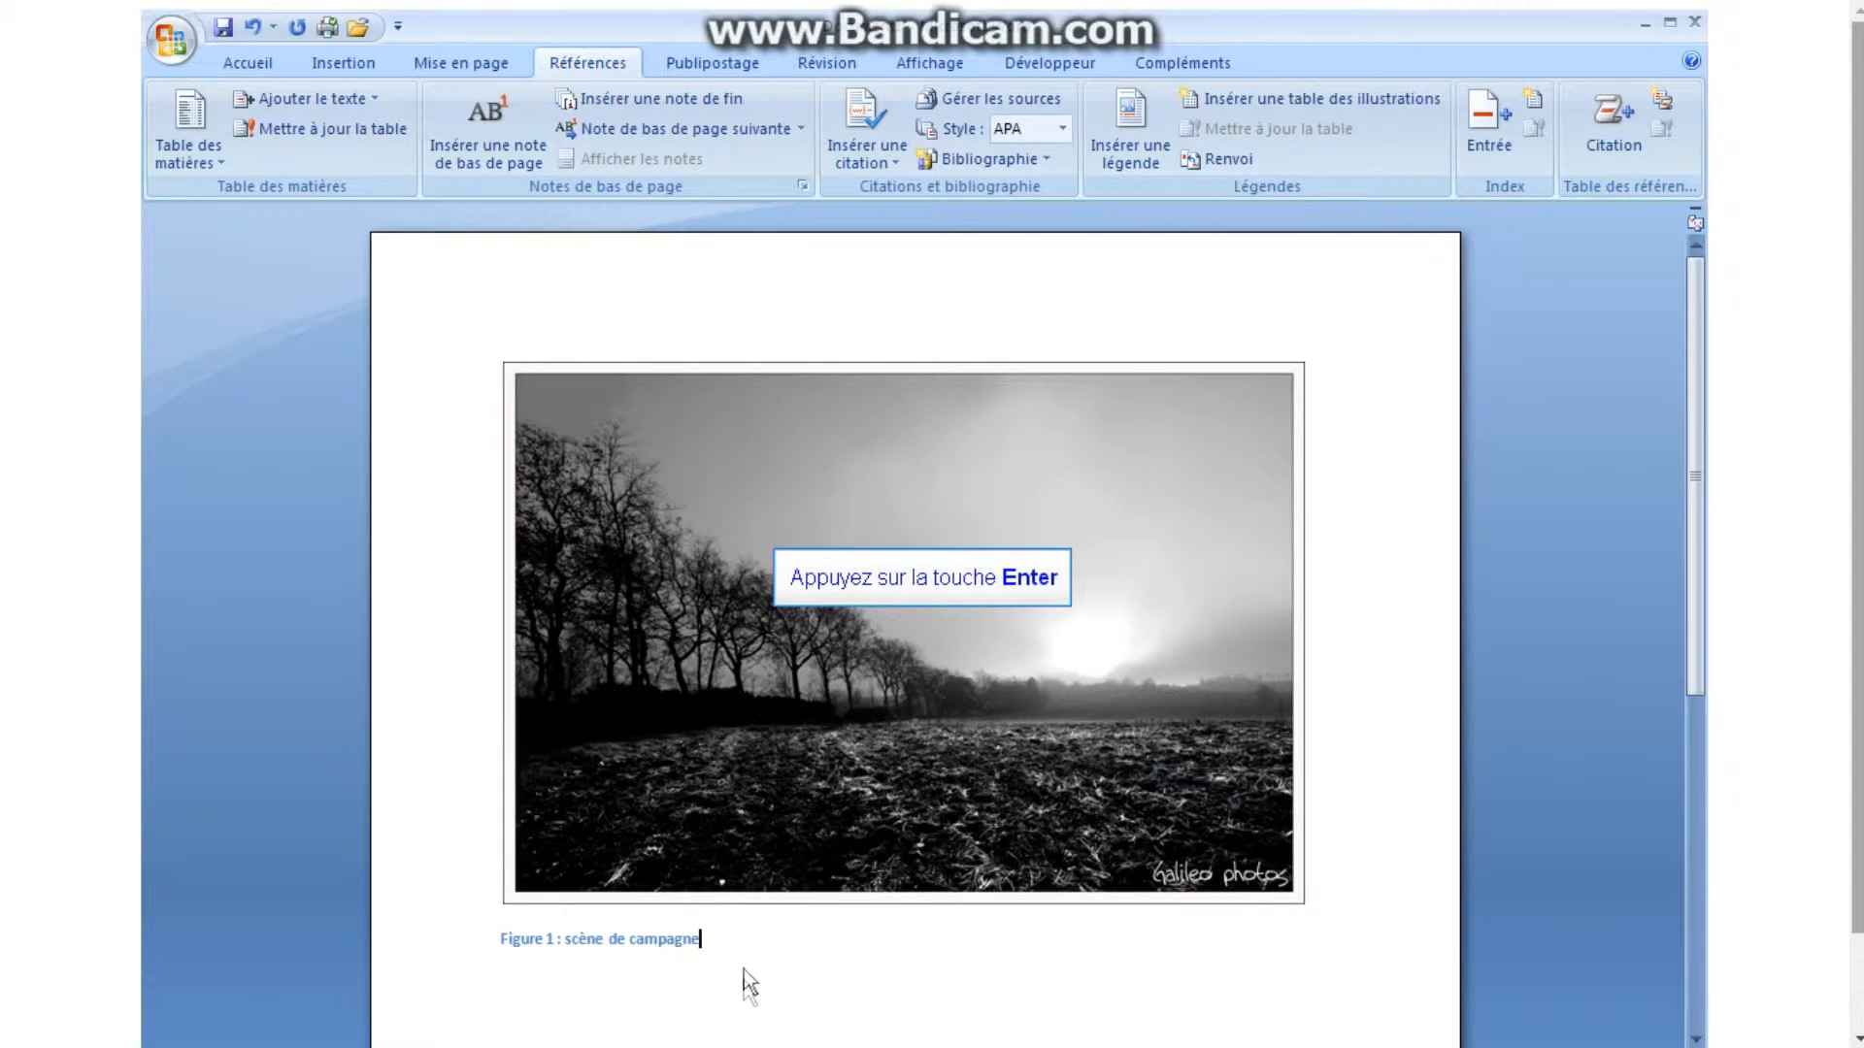
Step: Insert the picture "10 miroir d'automne" from Mes images on a new line under the first caption
{"action": "key", "text": "Return"}
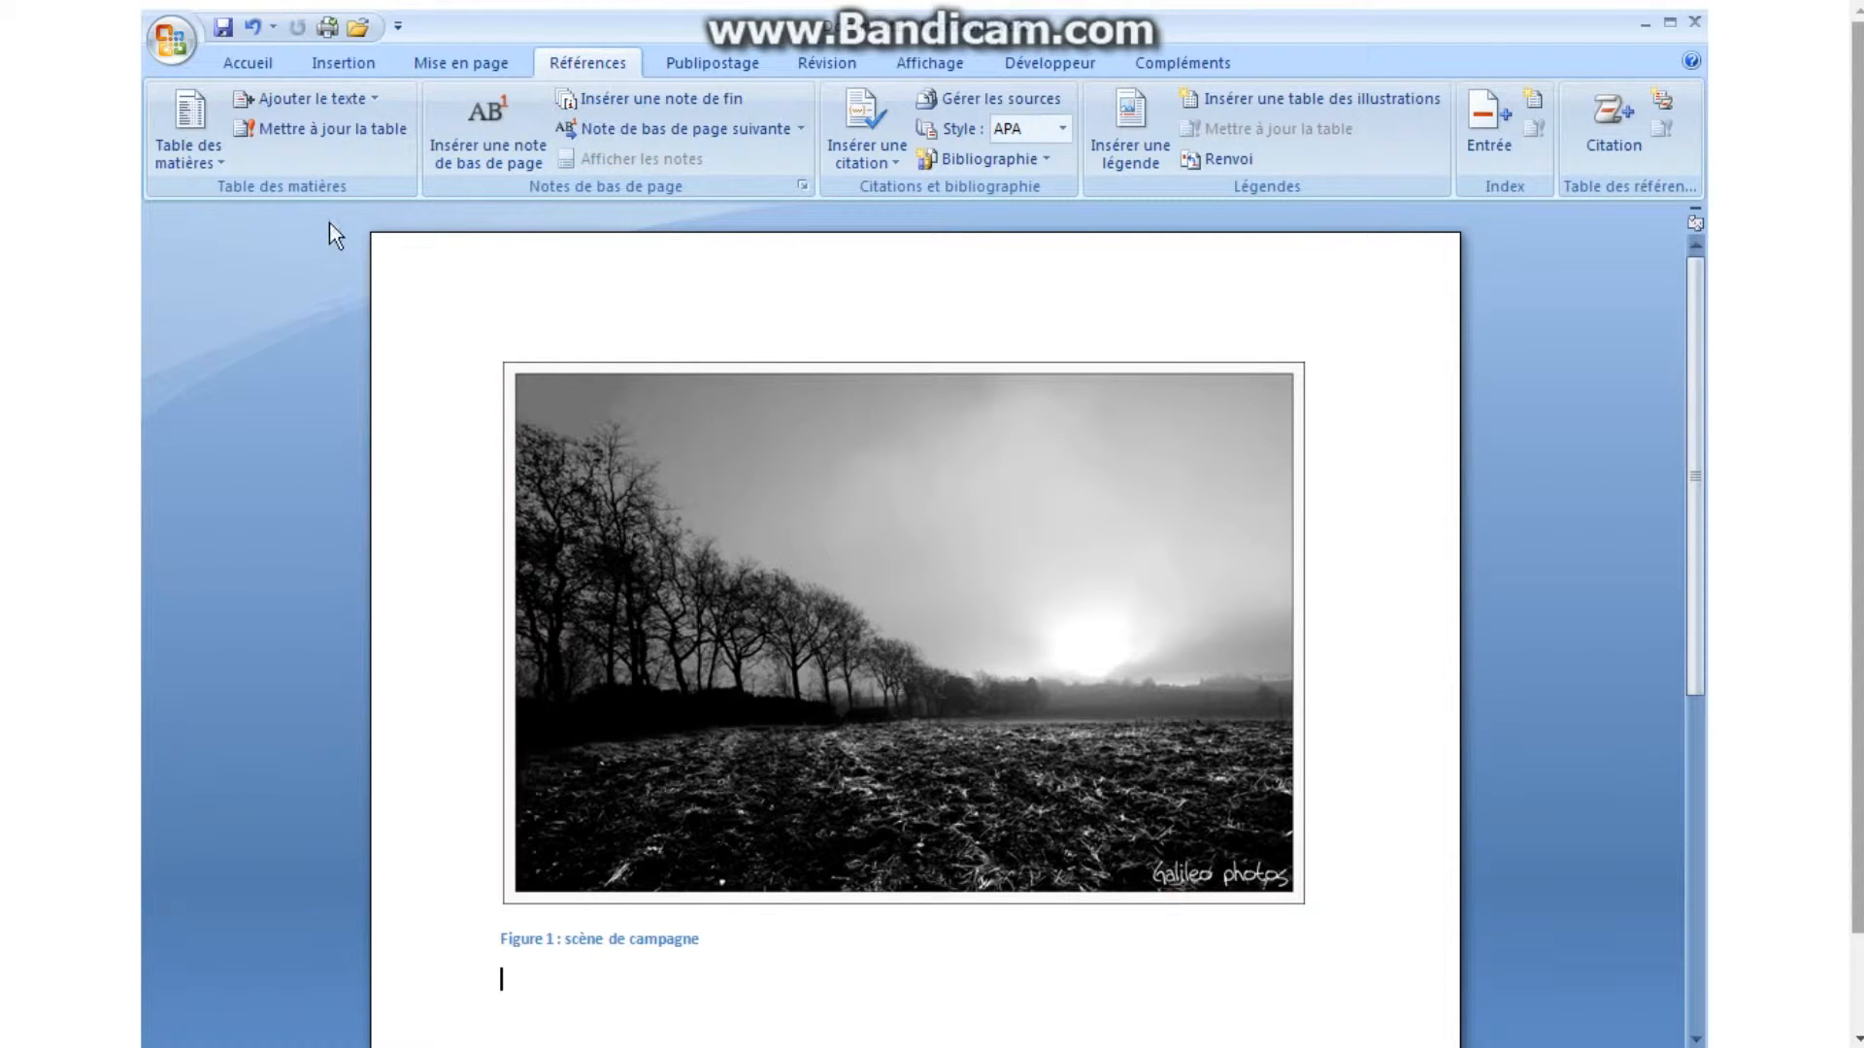
{"action": "left_click", "coordinate": [331, 70]}
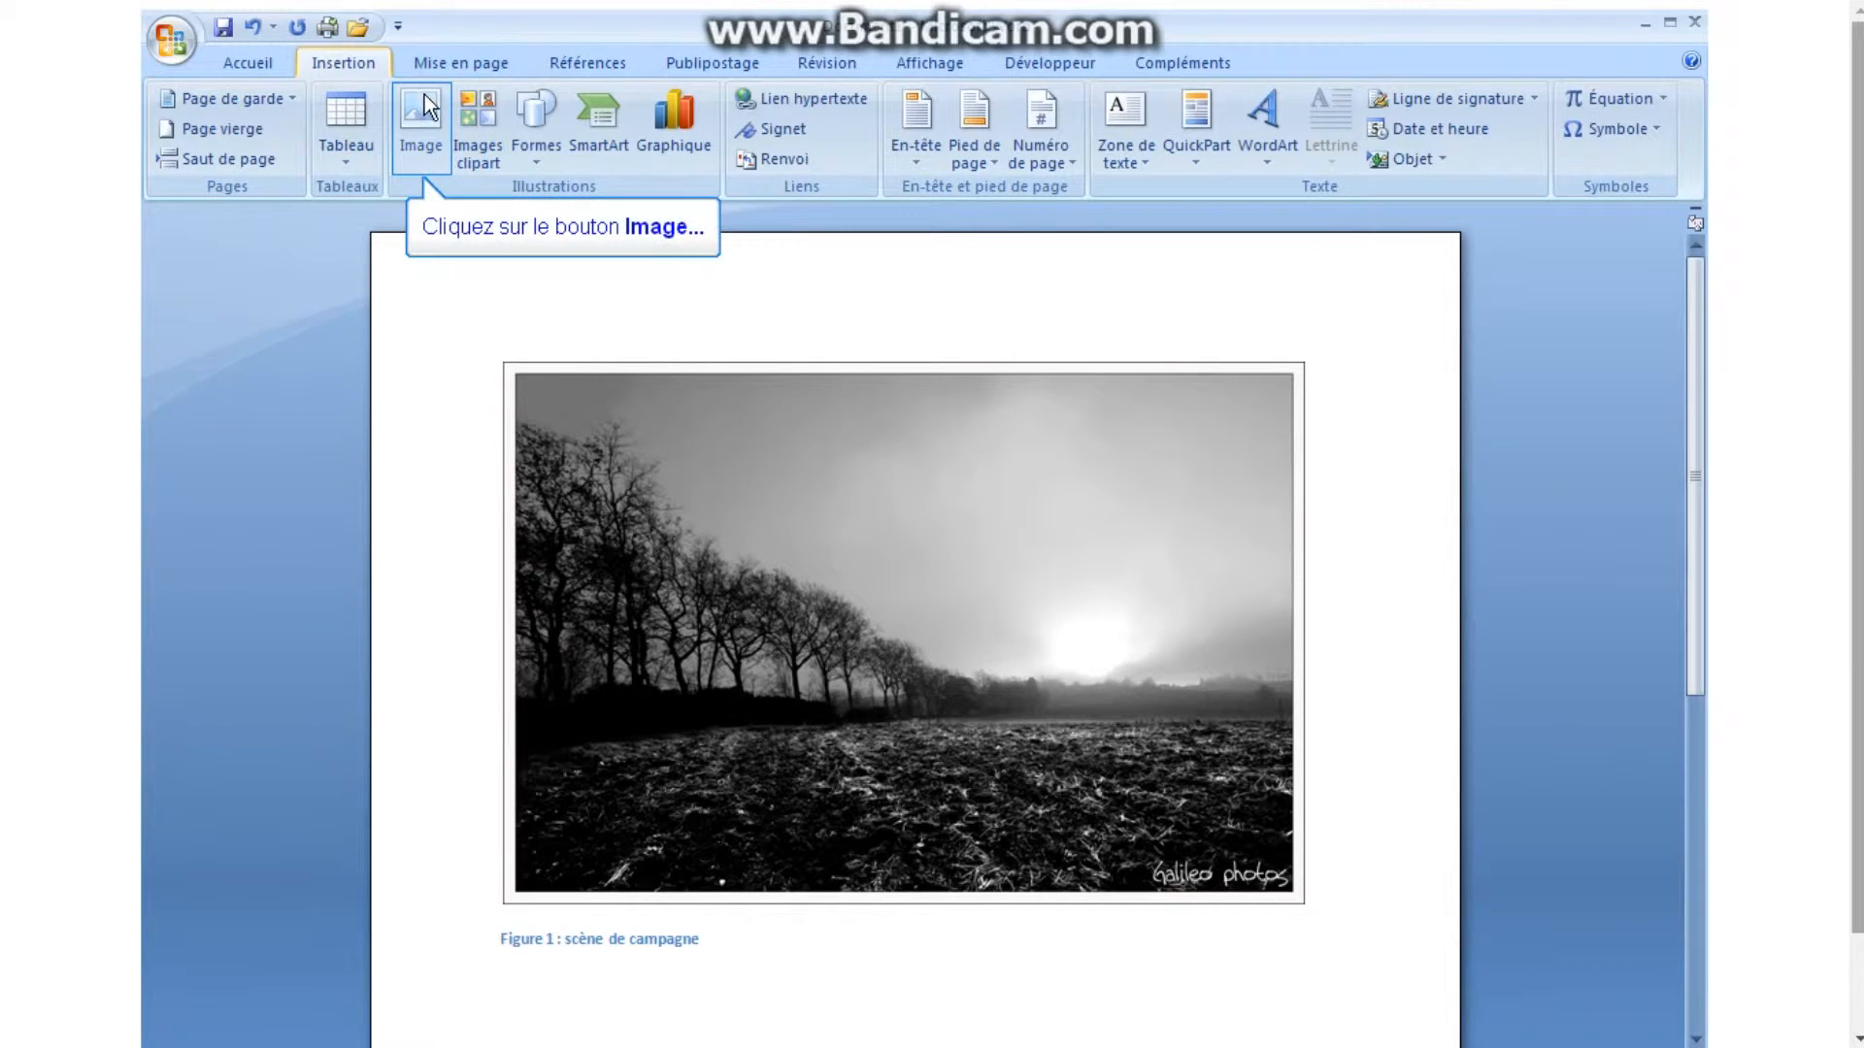
{"action": "left_click", "coordinate": [423, 106]}
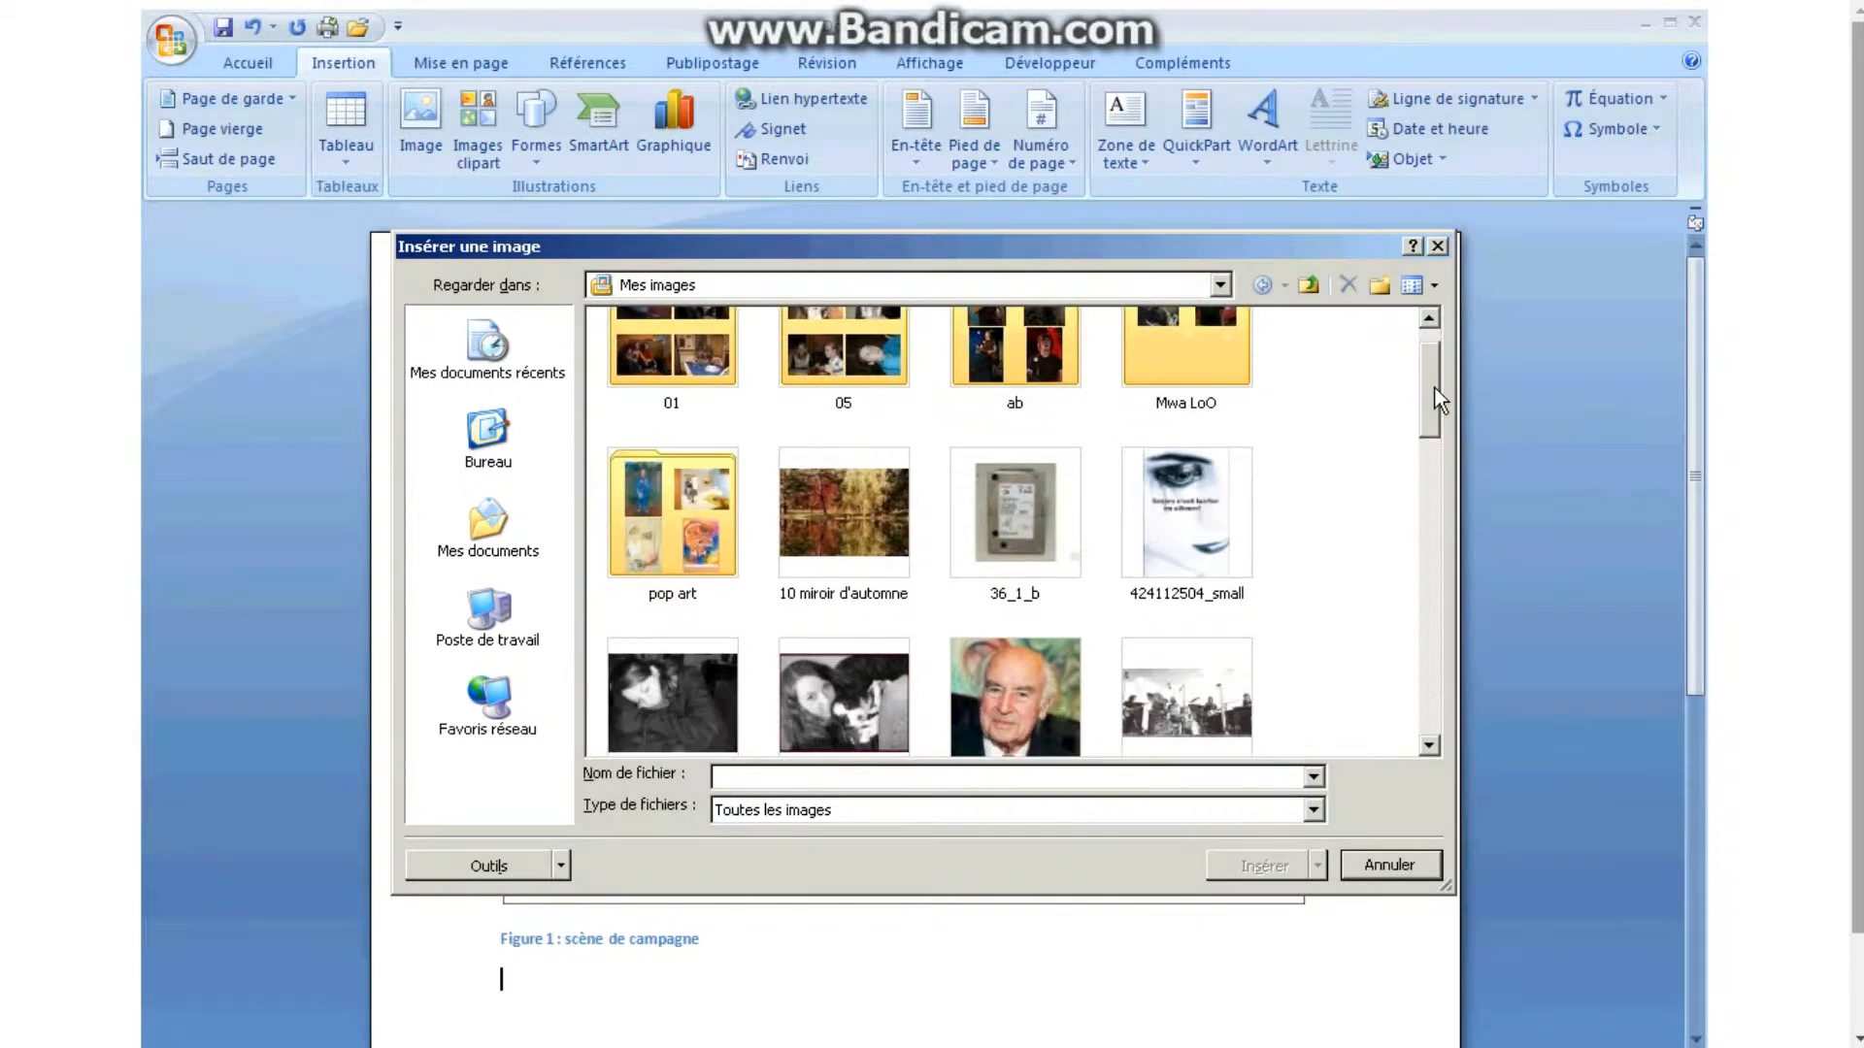
{"action": "left_click", "coordinate": [829, 528]}
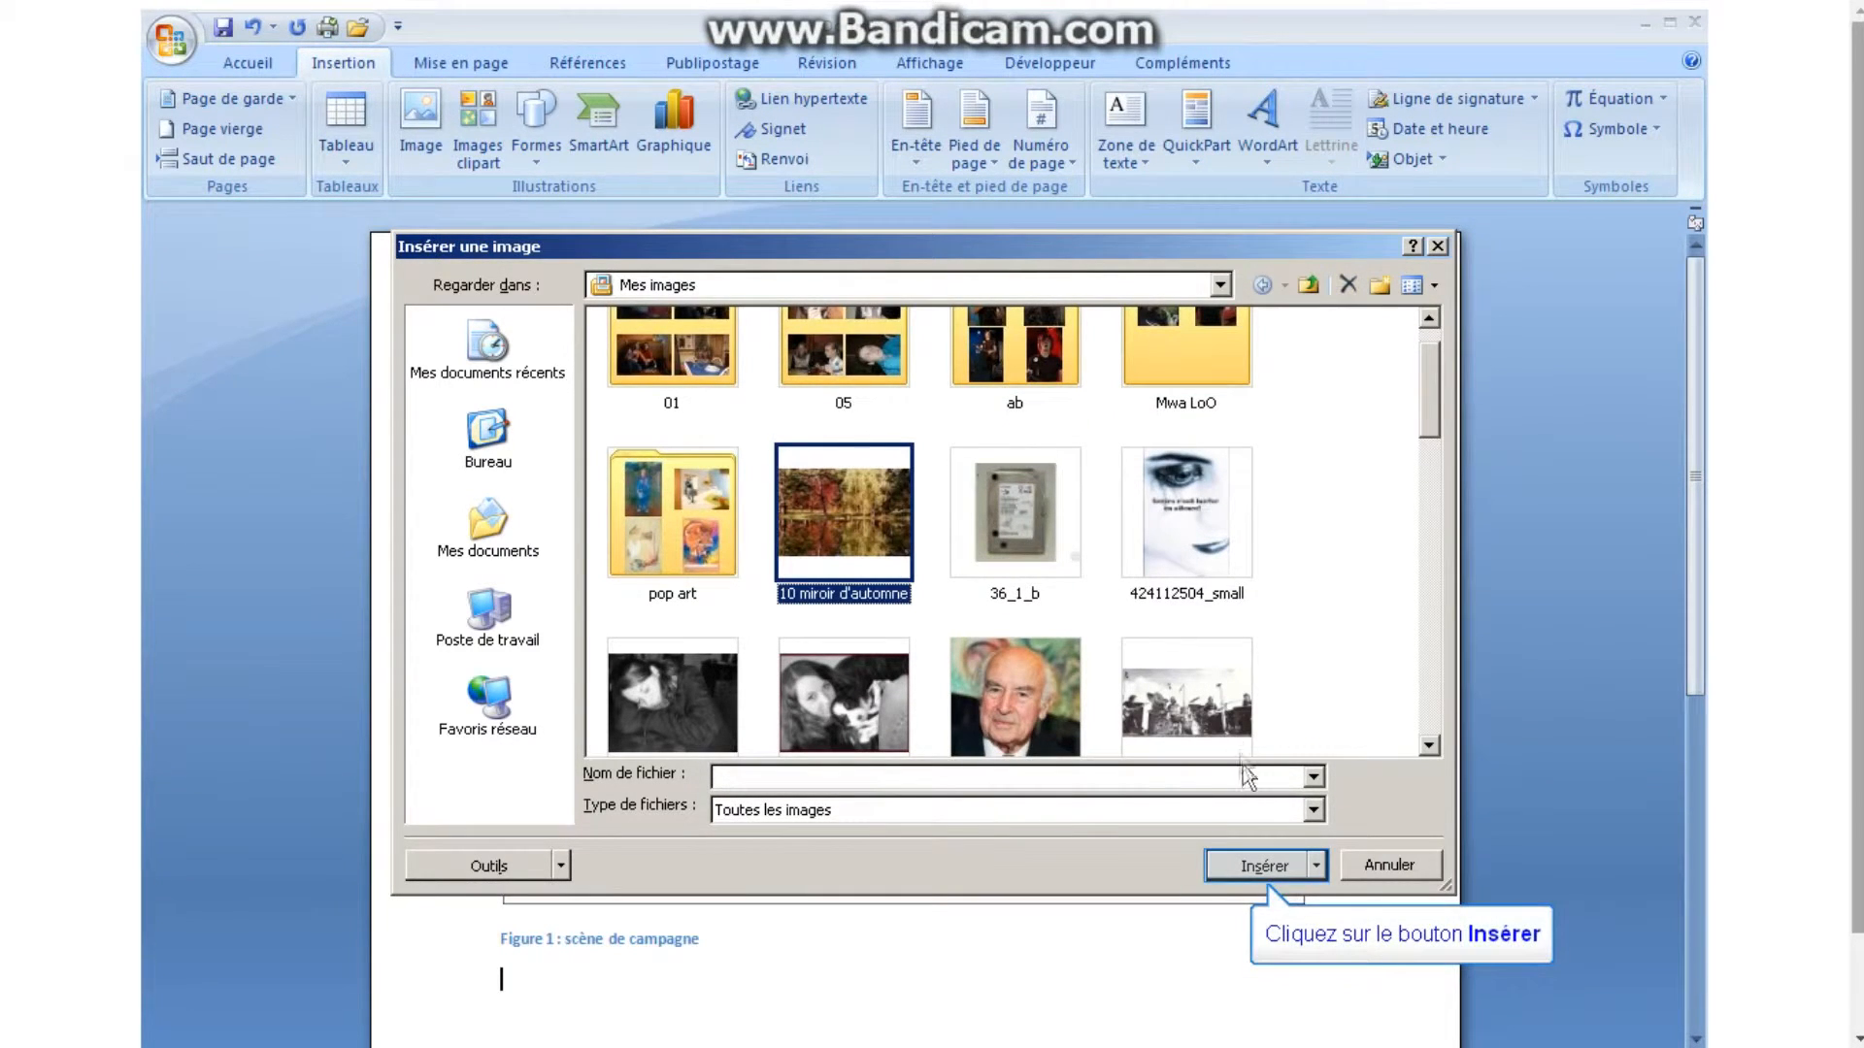
{"action": "left_click", "coordinate": [1255, 868]}
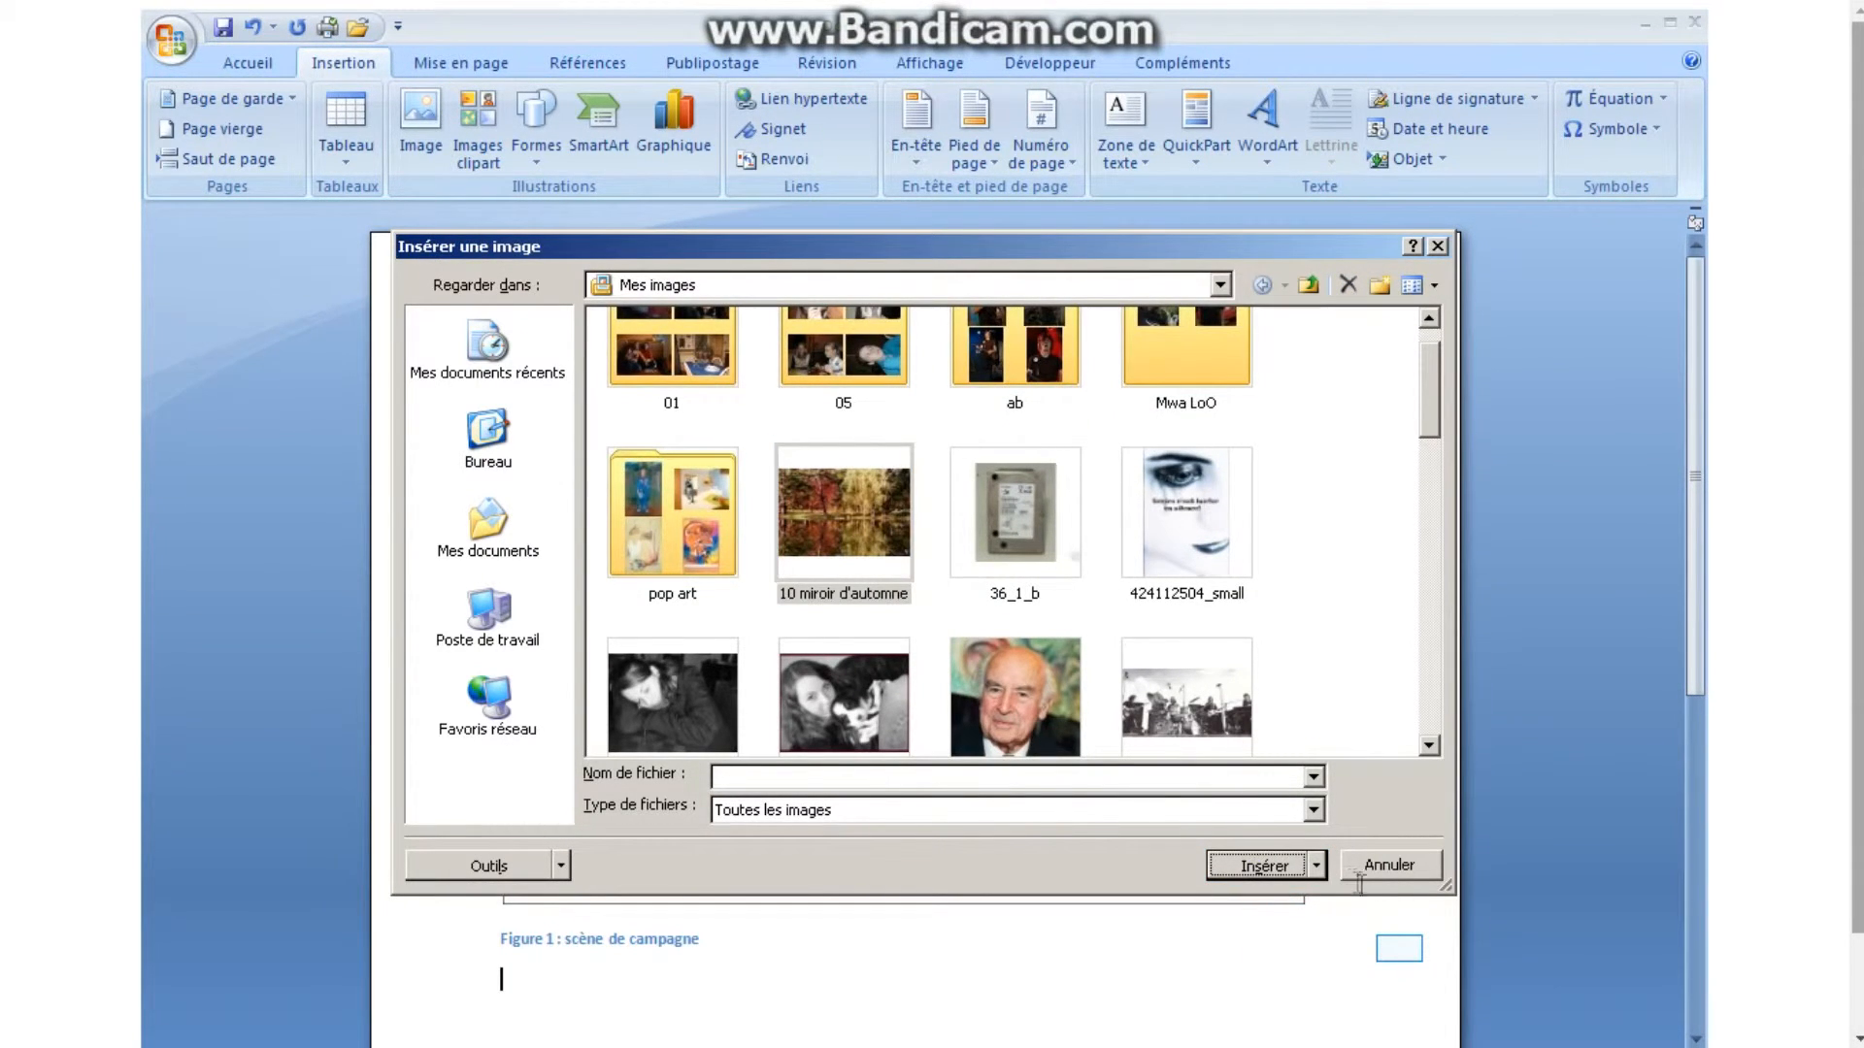
Step: Add the caption "Figure 2 : lac en automne" below the autumn lake photo
{"action": "left_click", "coordinate": [1399, 948]}
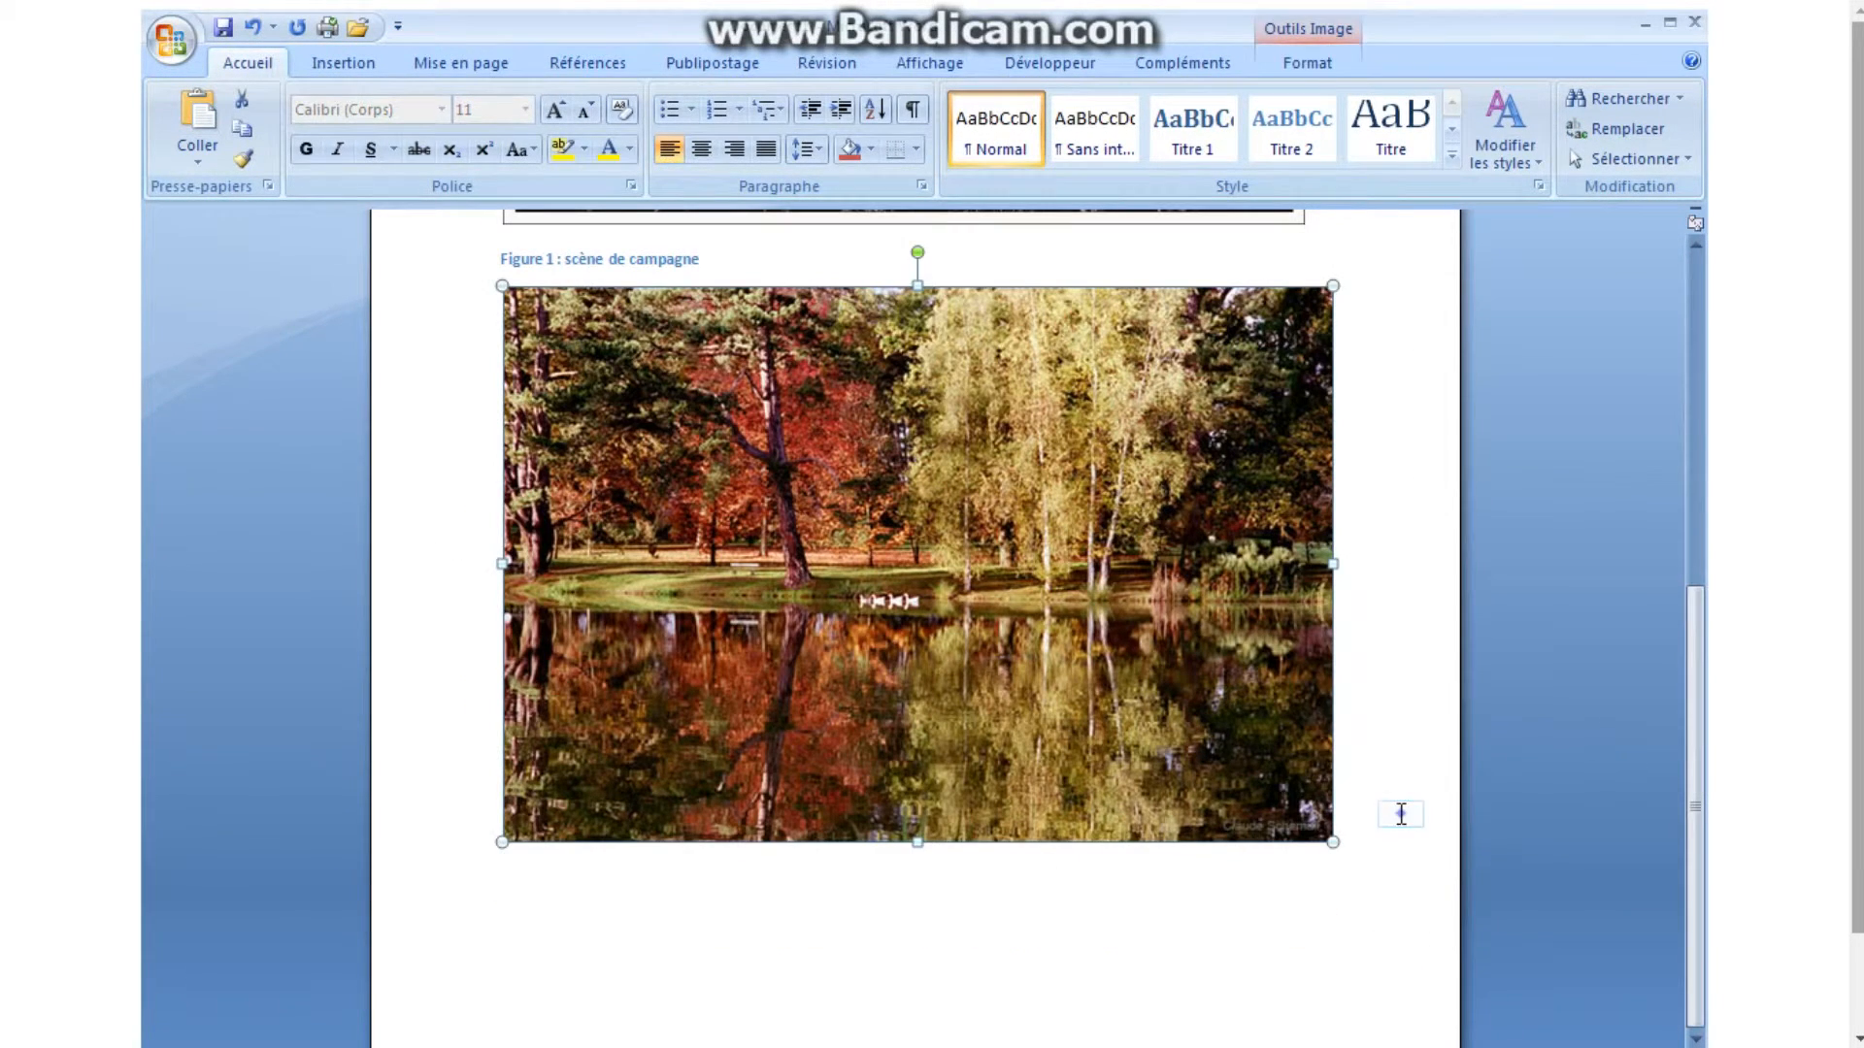
{"action": "left_click", "coordinate": [1377, 835]}
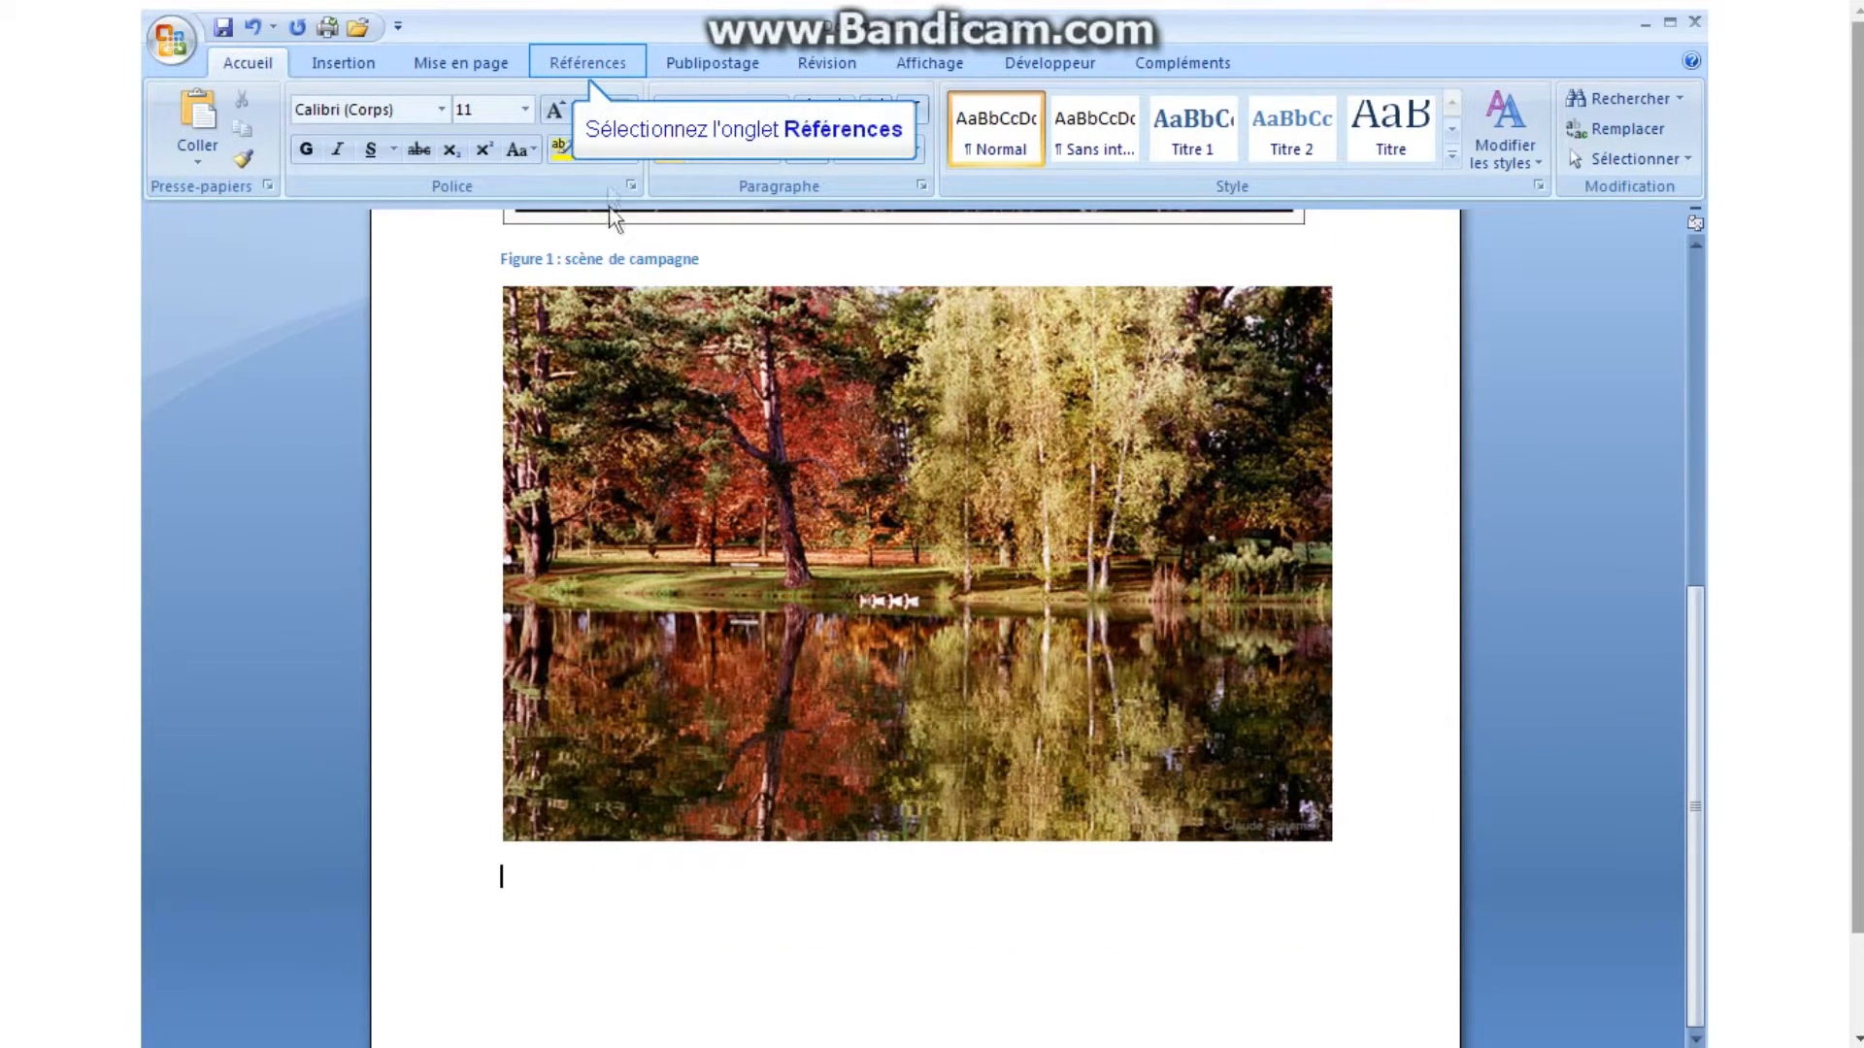
{"action": "left_click", "coordinate": [602, 59]}
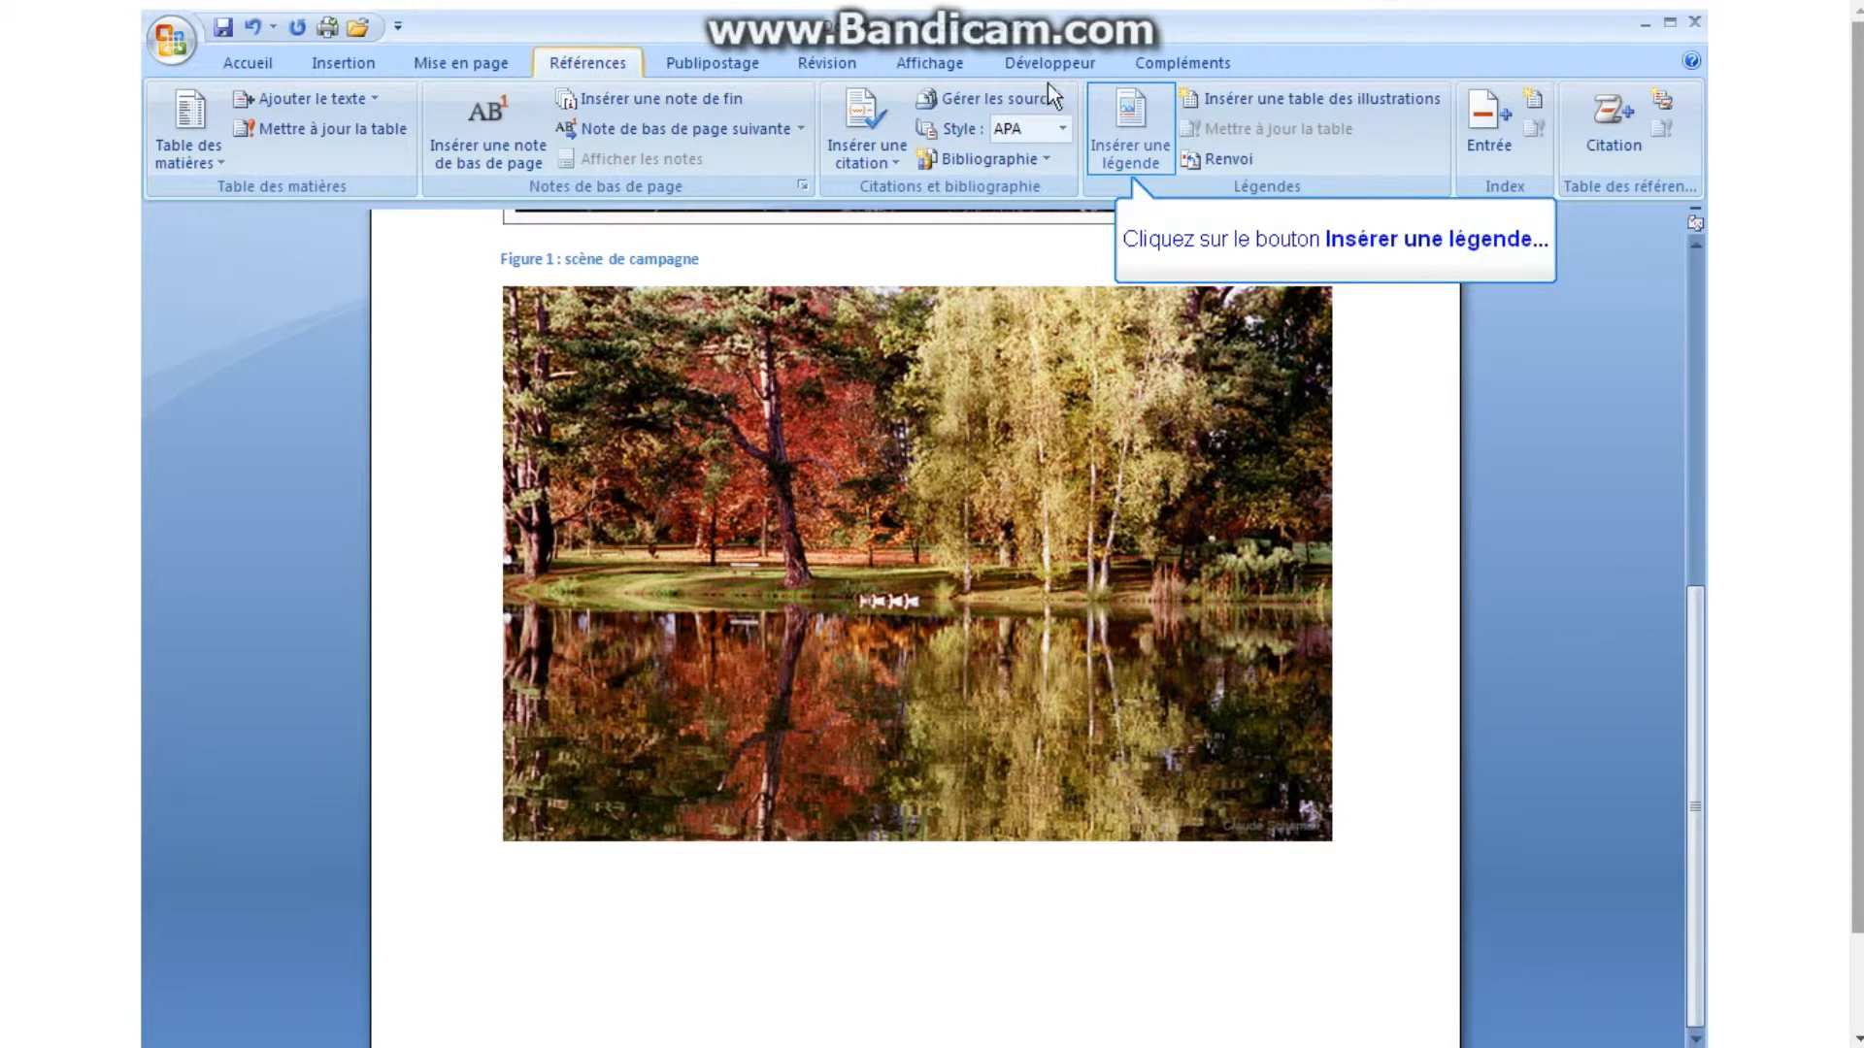
{"action": "left_click", "coordinate": [1117, 127]}
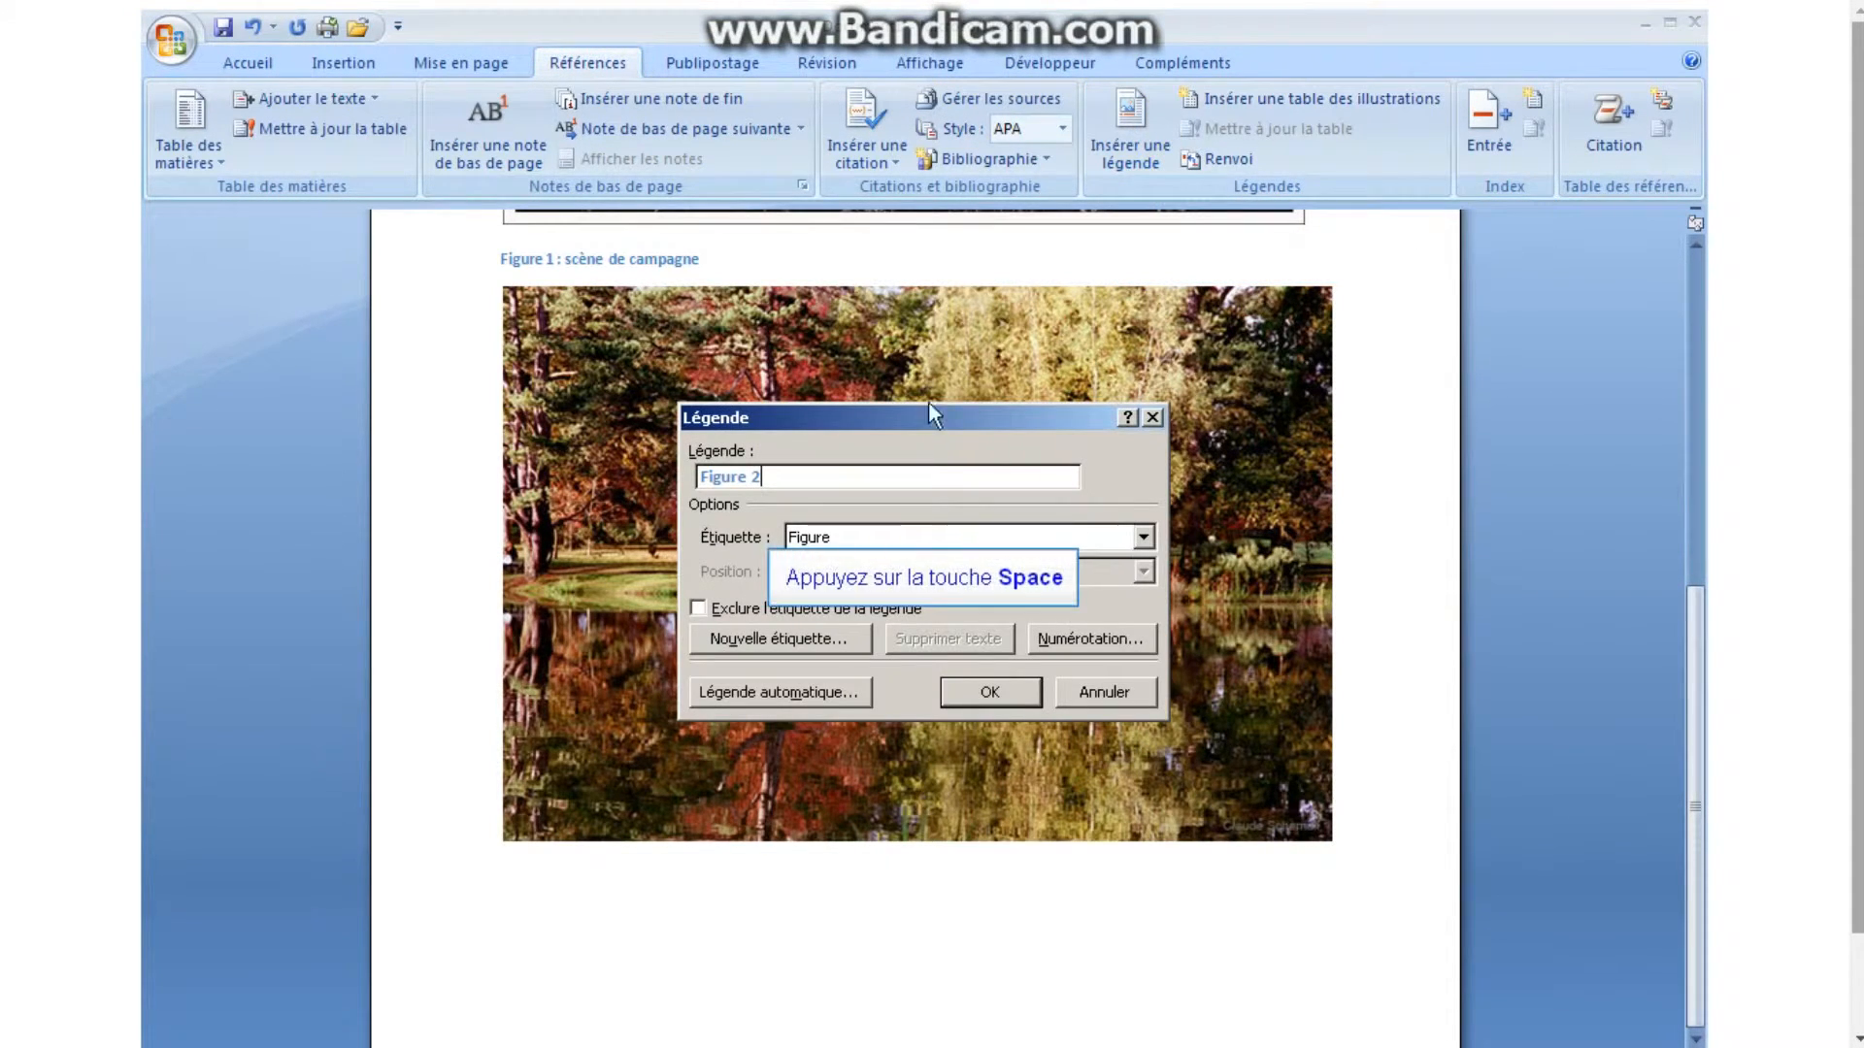
{"action": "type", "text": ": lac en"}
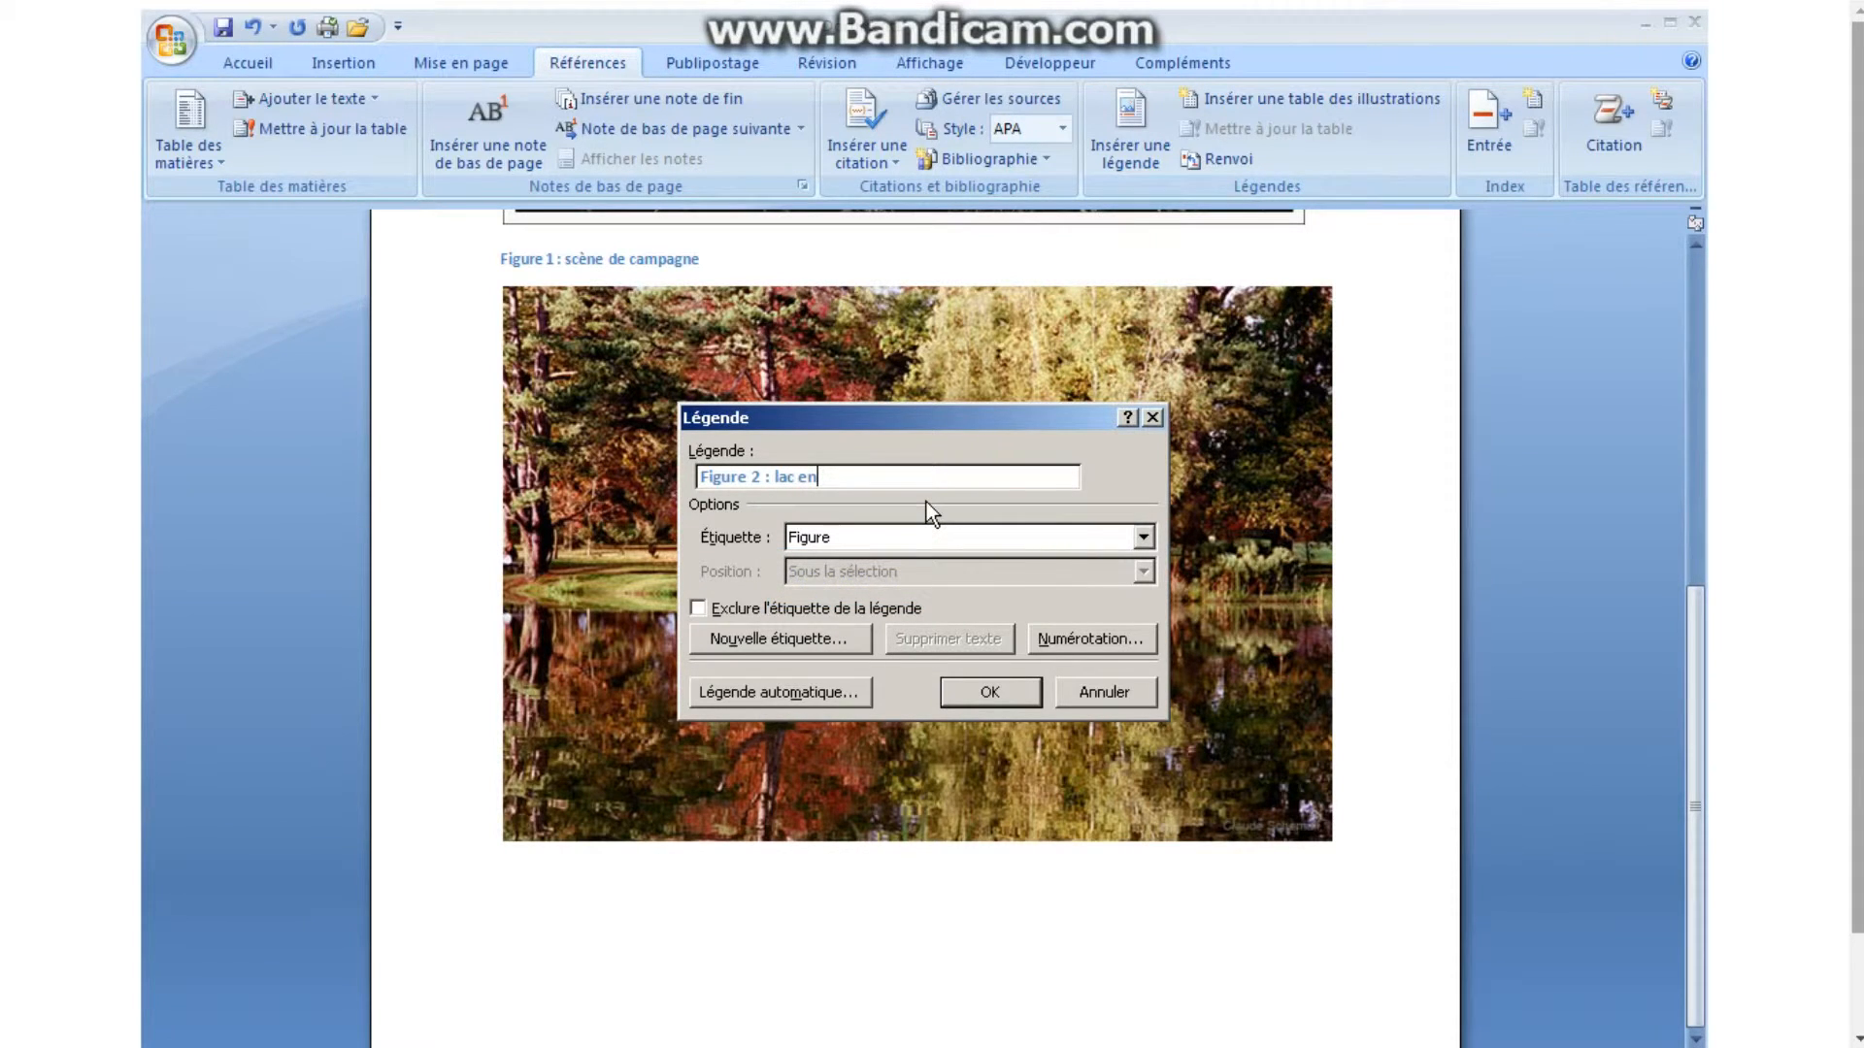
{"action": "type", "text": " automne"}
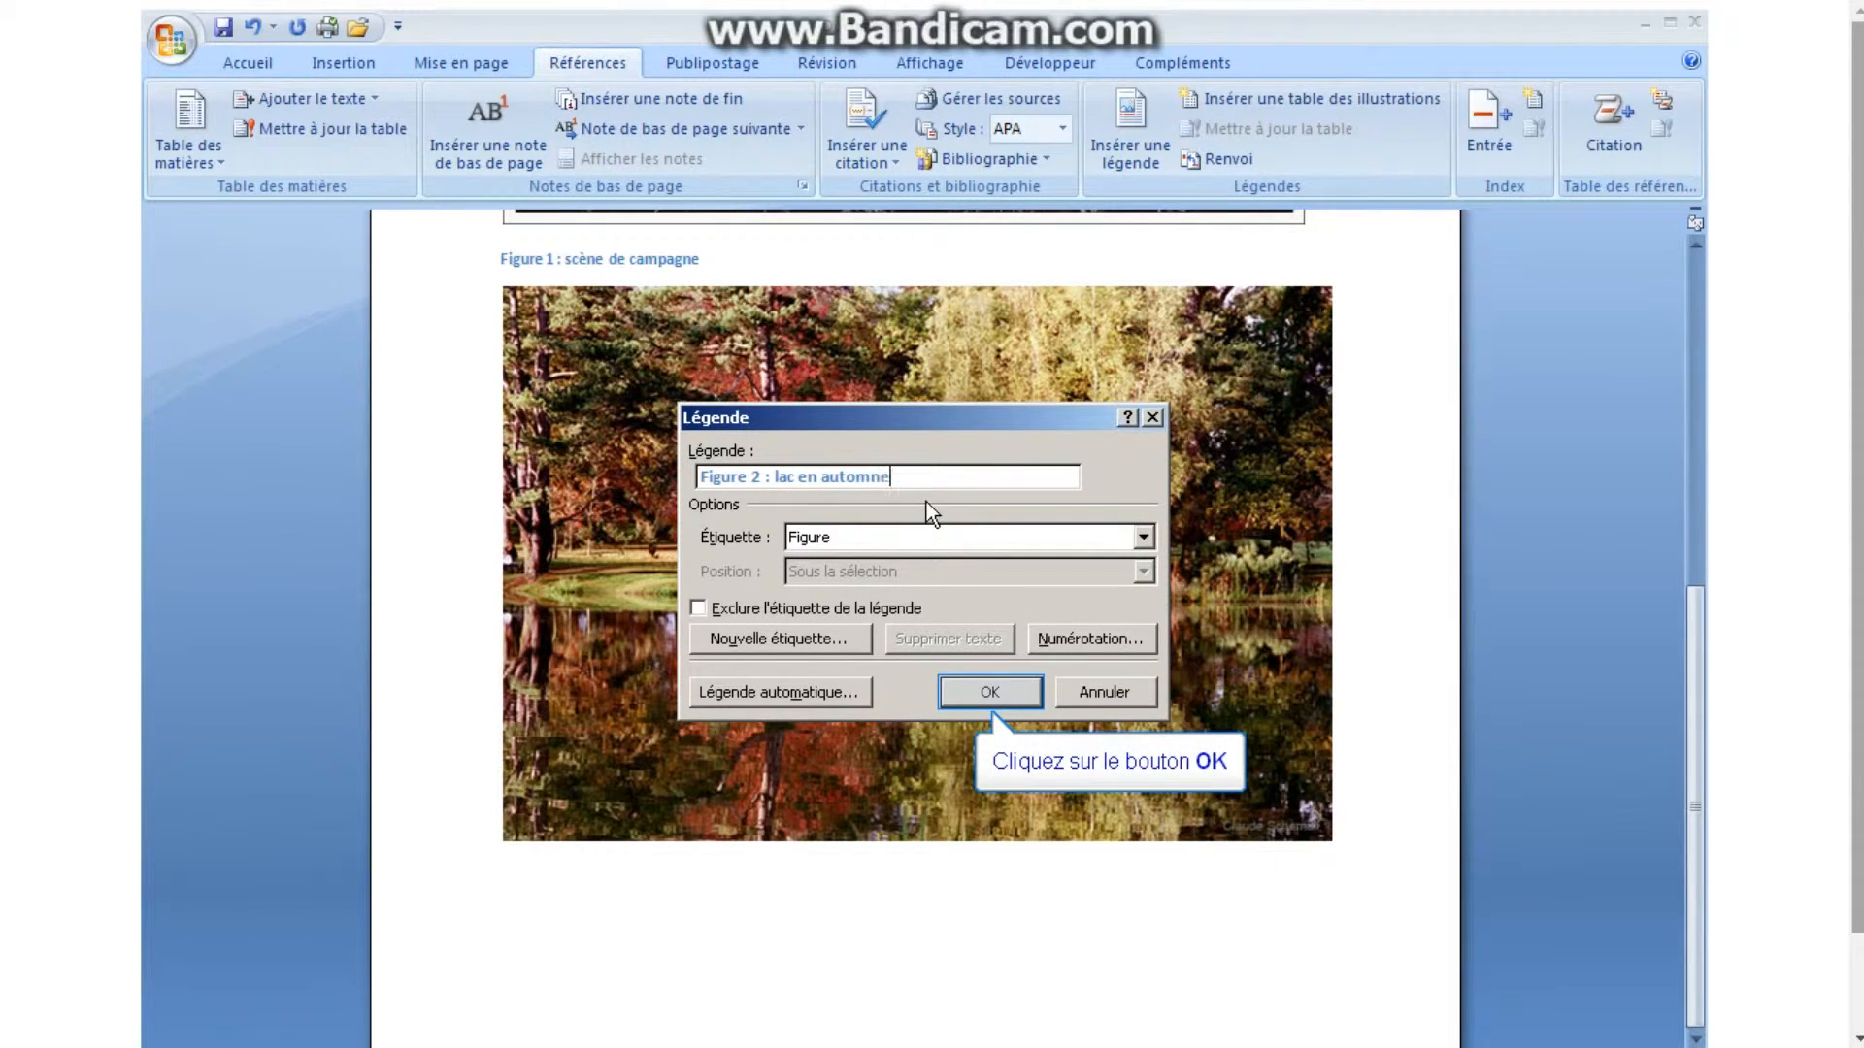
{"action": "left_click", "coordinate": [984, 694]}
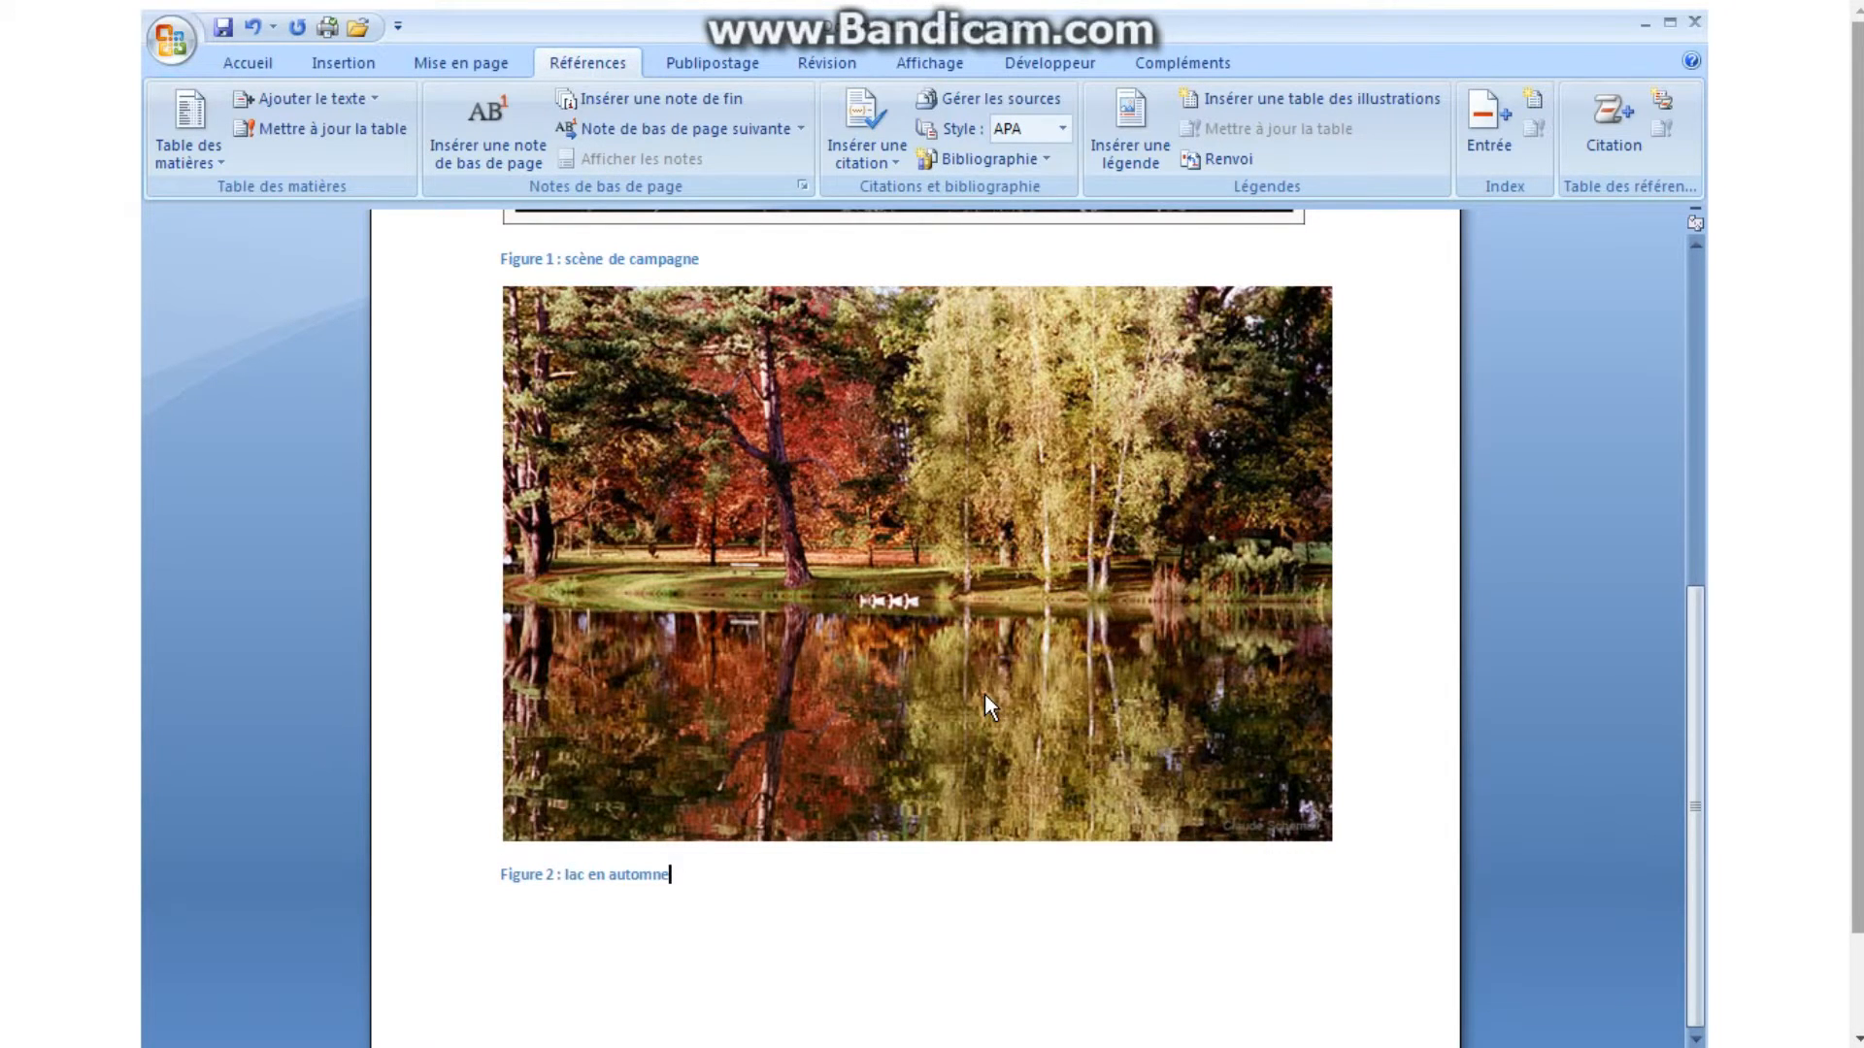